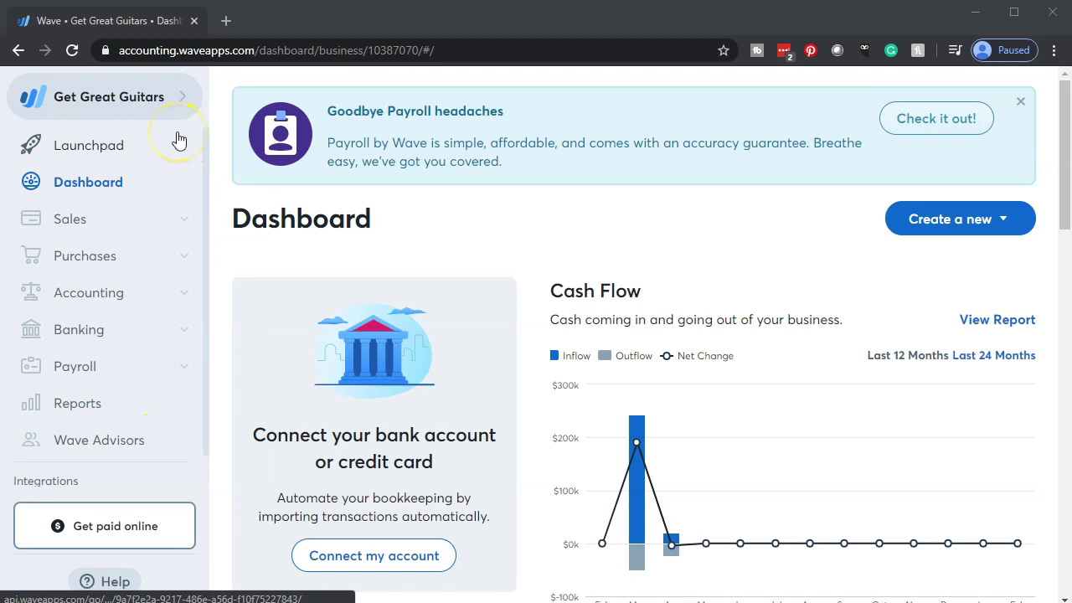
Open the Balance Sheet report and duplicate its browser tab, keeping the original tab active.
click(106, 407)
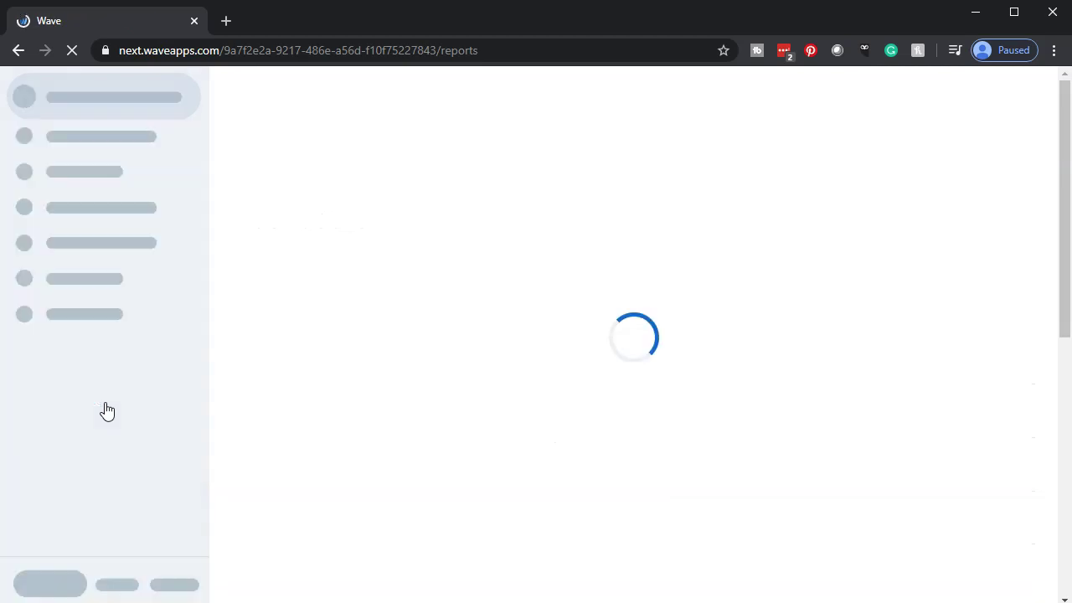
click(60, 567)
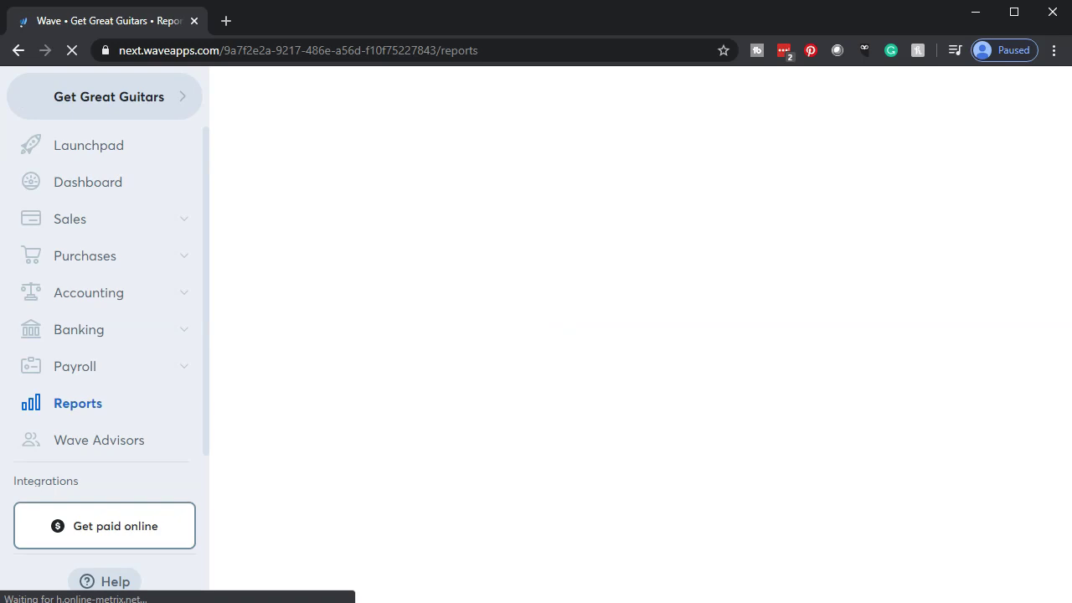
click(725, 281)
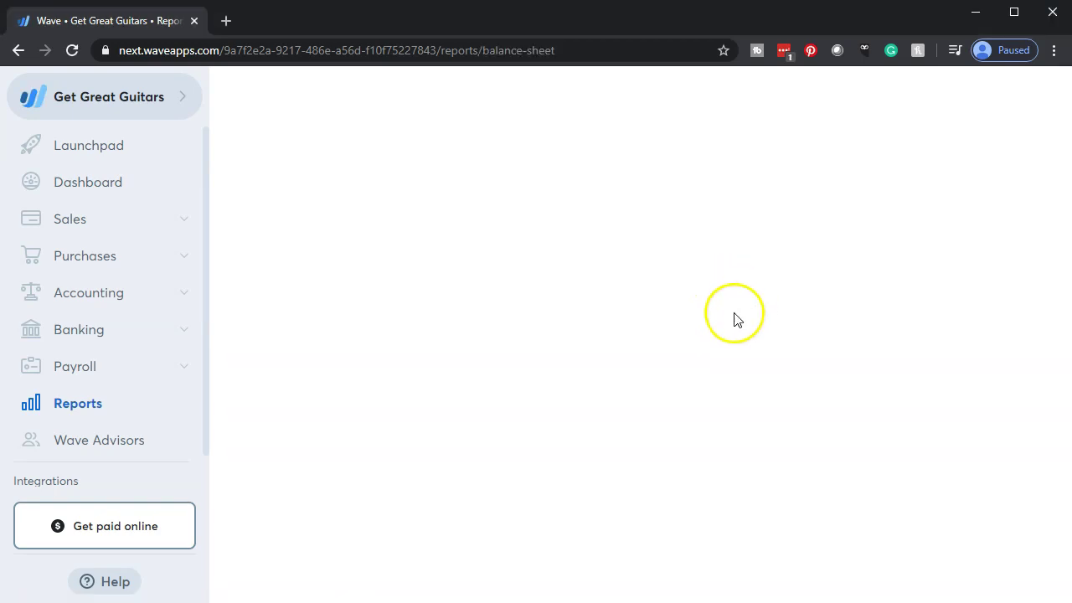
right_click(140, 25)
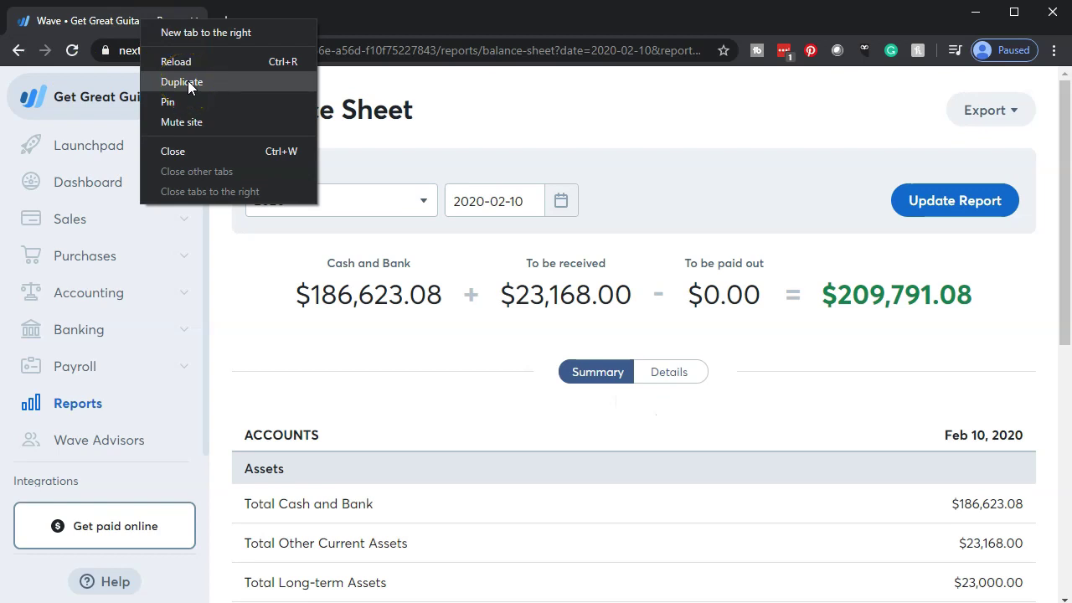
key(Escape)
click(148, 26)
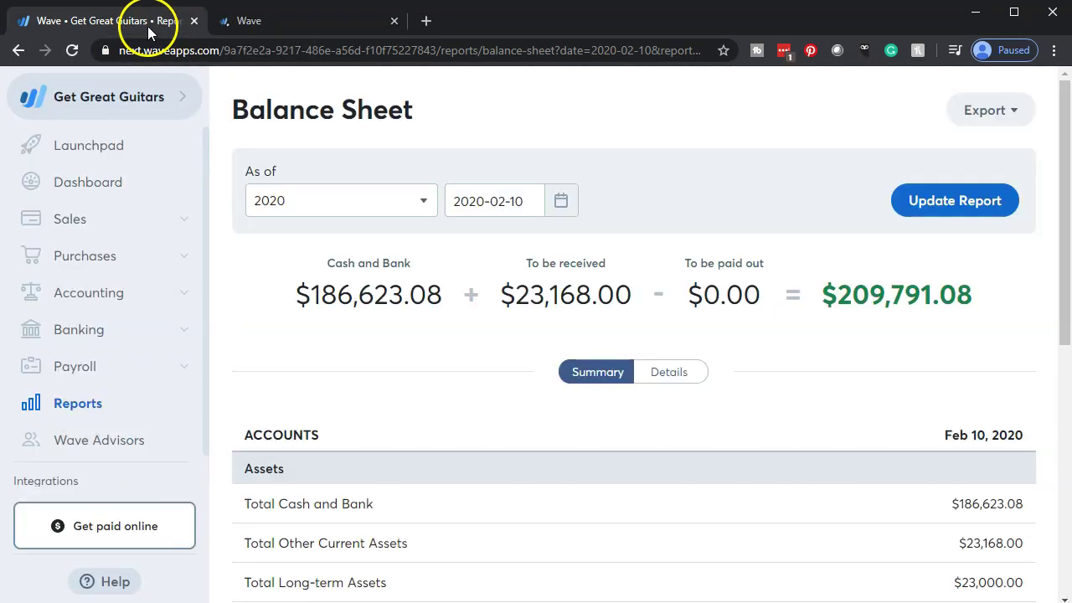
Open the Profit & Loss (Income Statement) report in the original tab and duplicate that tab.
click(87, 403)
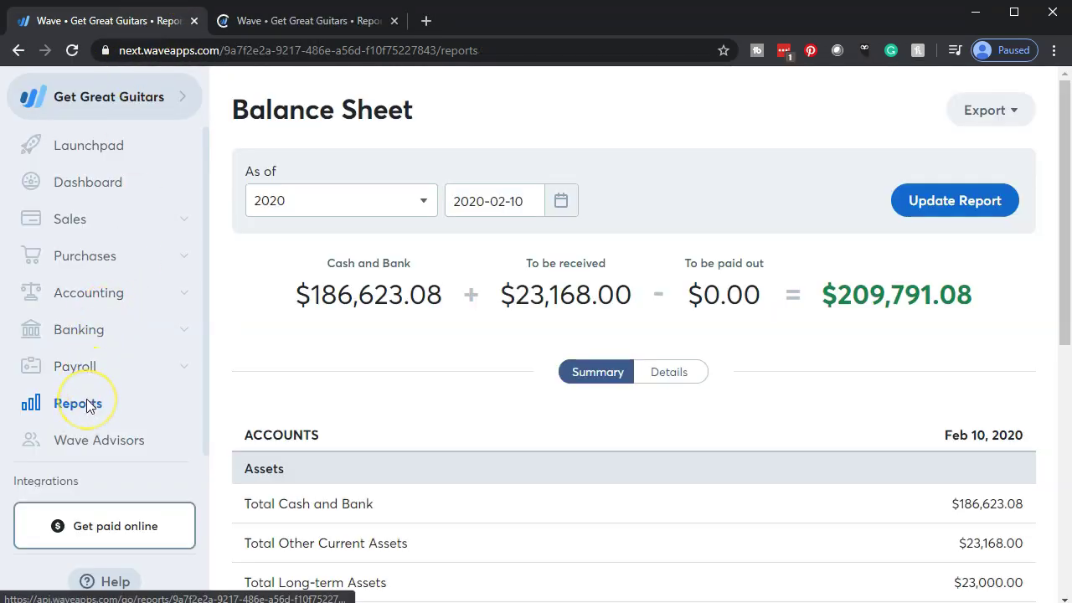
click(89, 381)
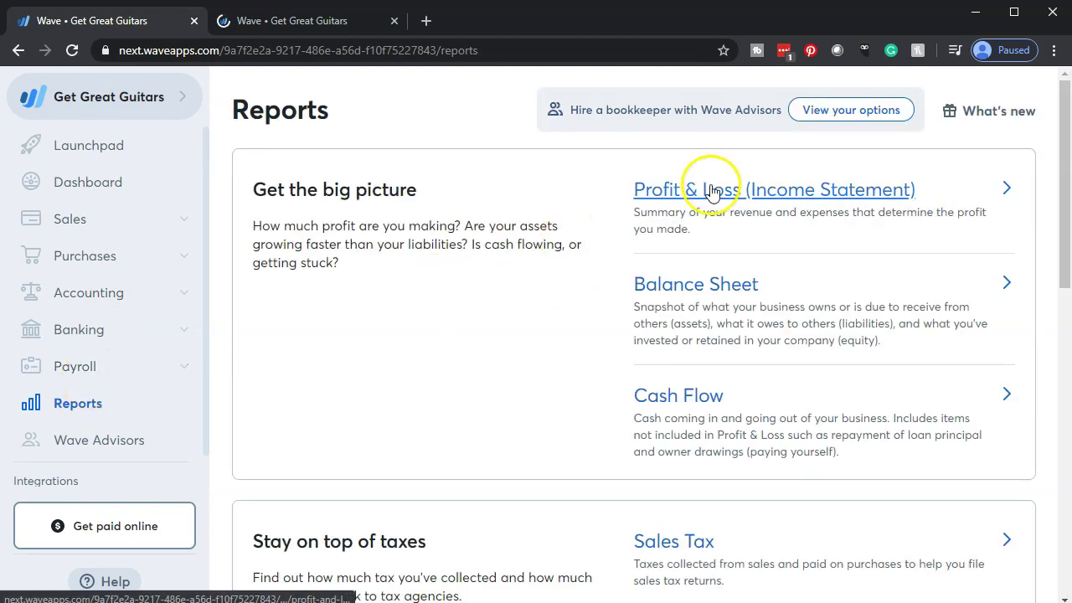
click(710, 192)
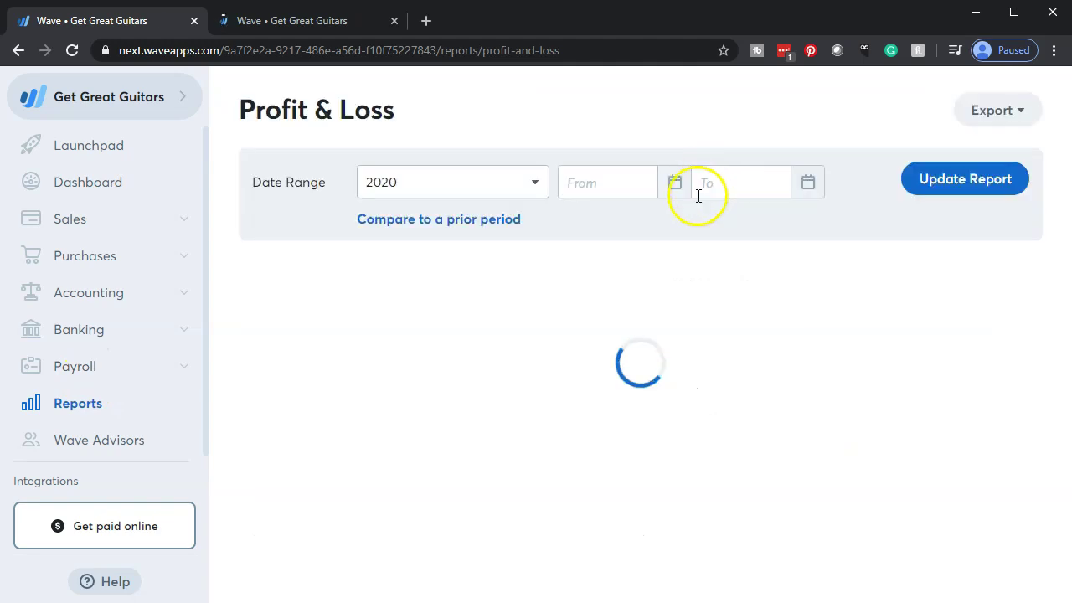
right_click(137, 25)
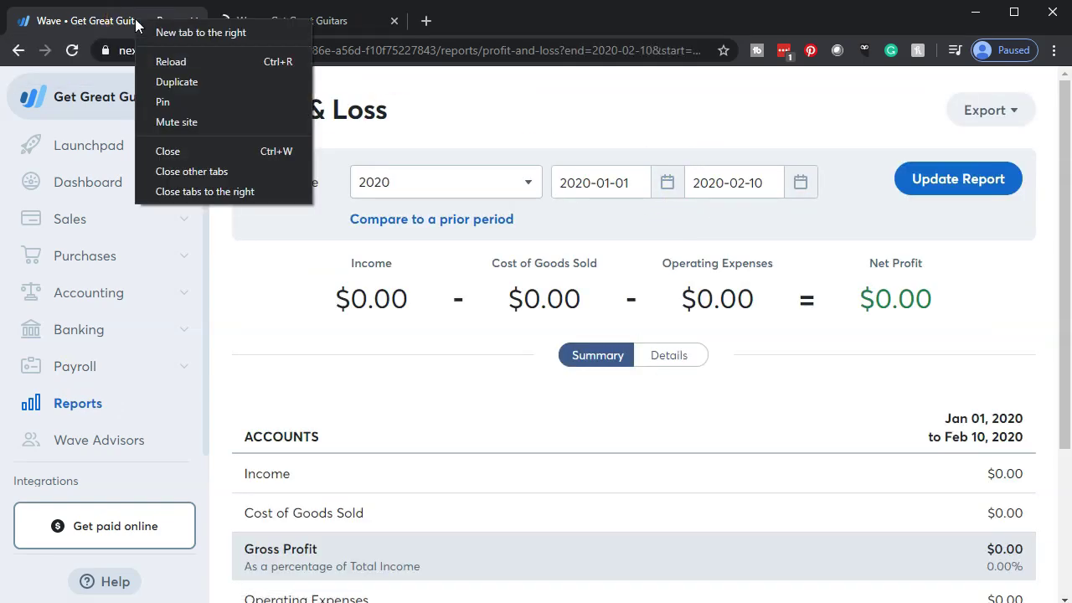
click(165, 79)
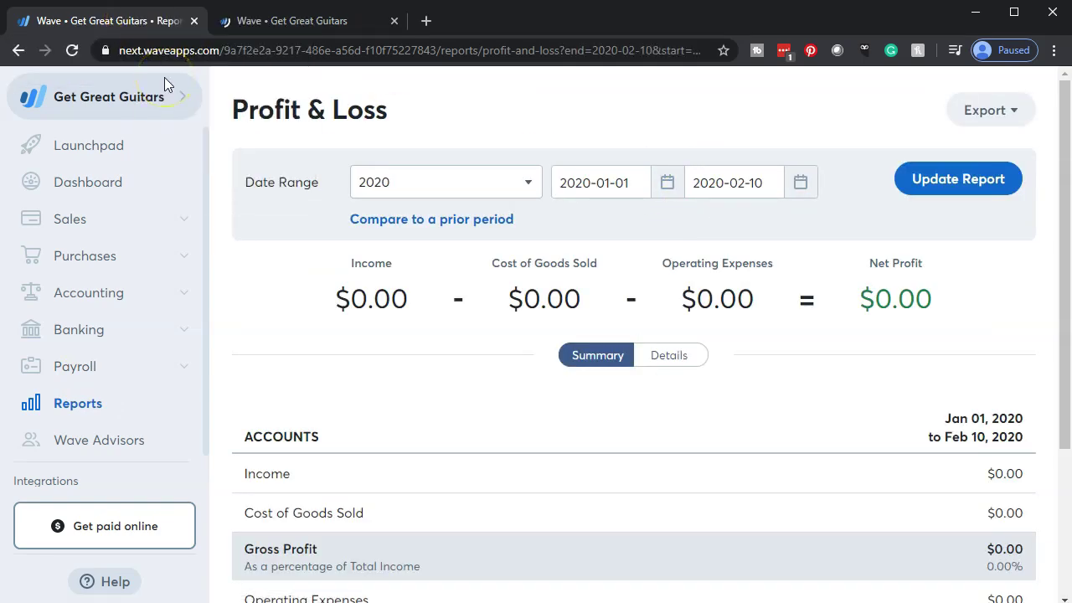
Update the Balance Sheet report to calendar year 2019, as of 2019-12-31.
click(465, 24)
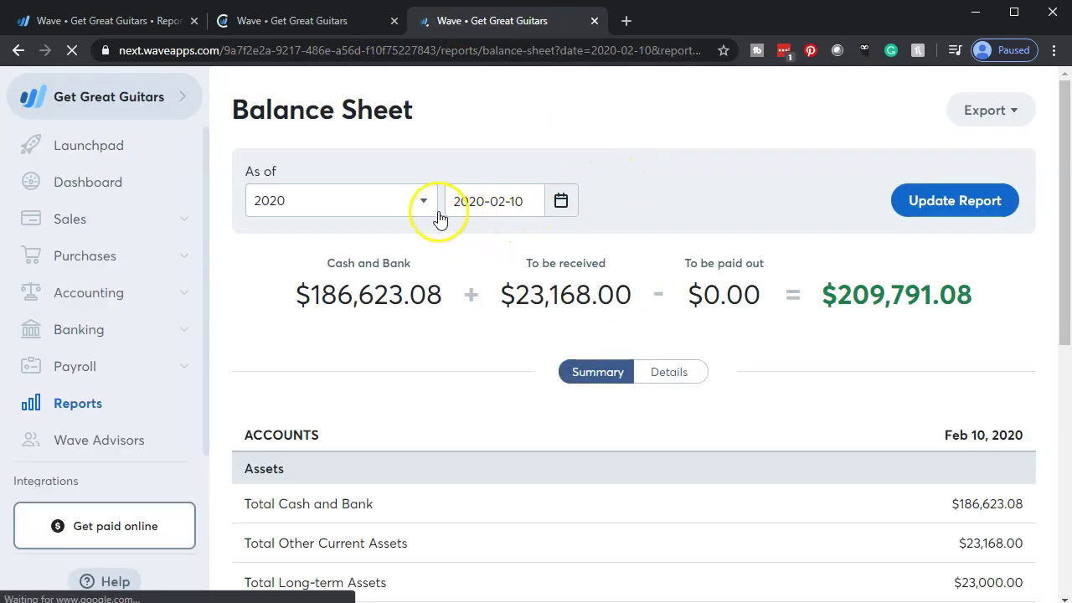
click(426, 210)
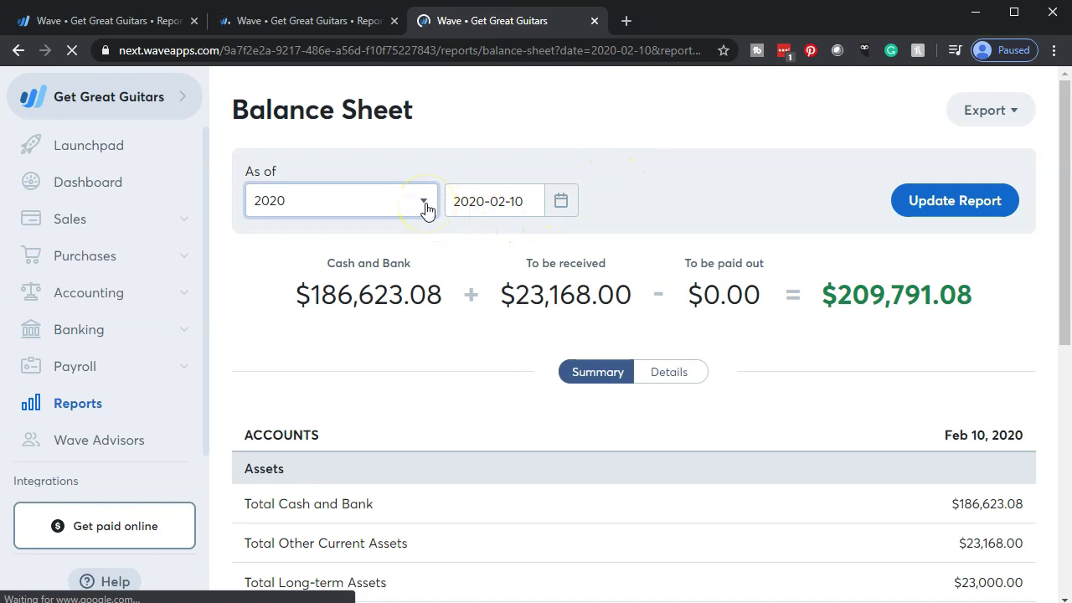
click(293, 348)
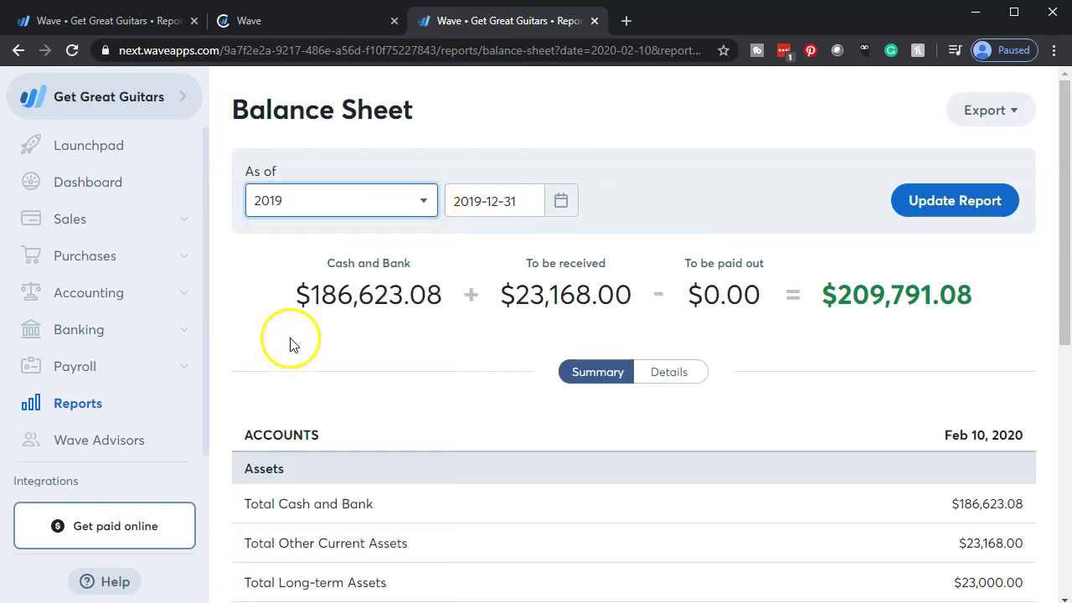
click(929, 213)
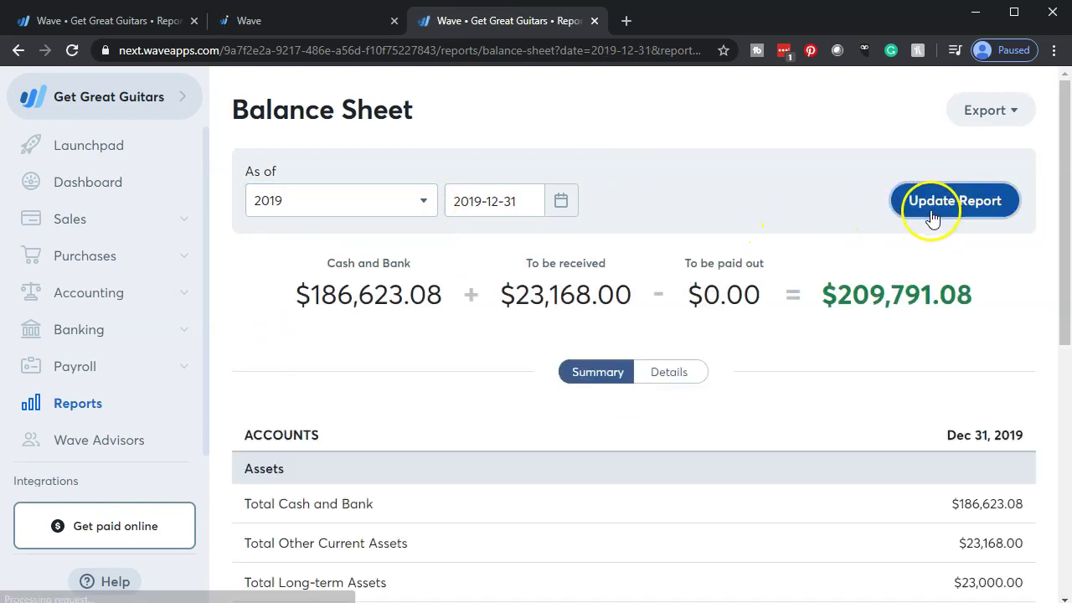
Update the duplicated Profit & Loss report to calendar year 2019 and show its account details.
click(290, 21)
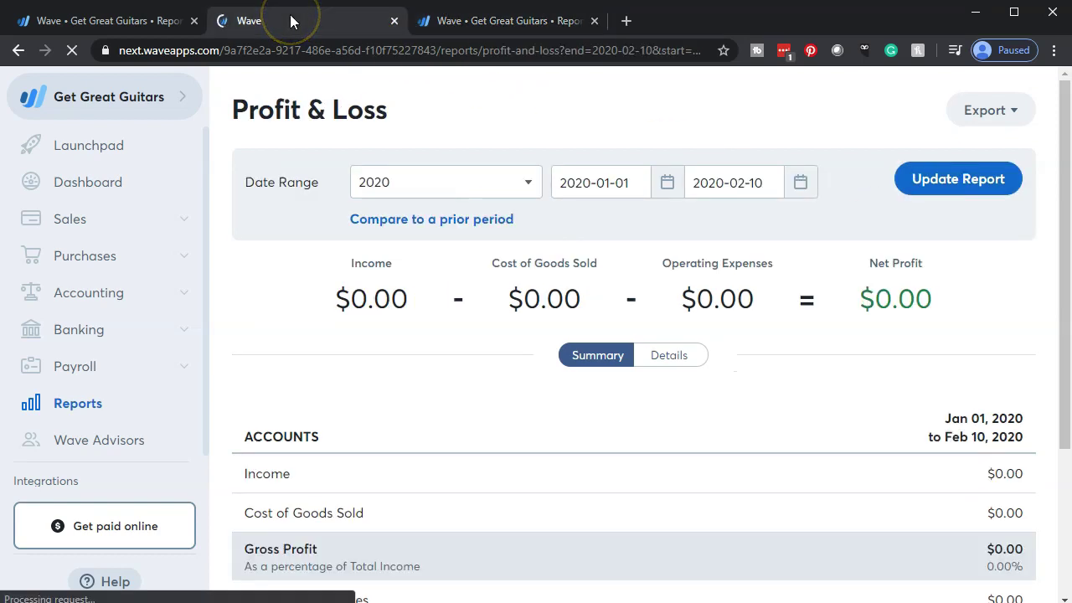
click(528, 185)
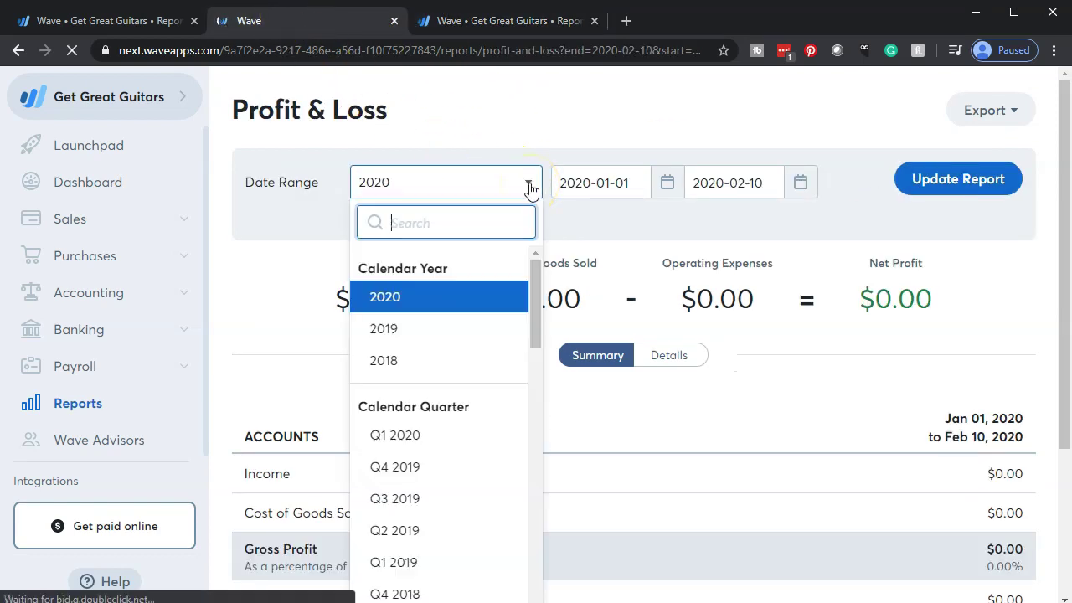
click(403, 337)
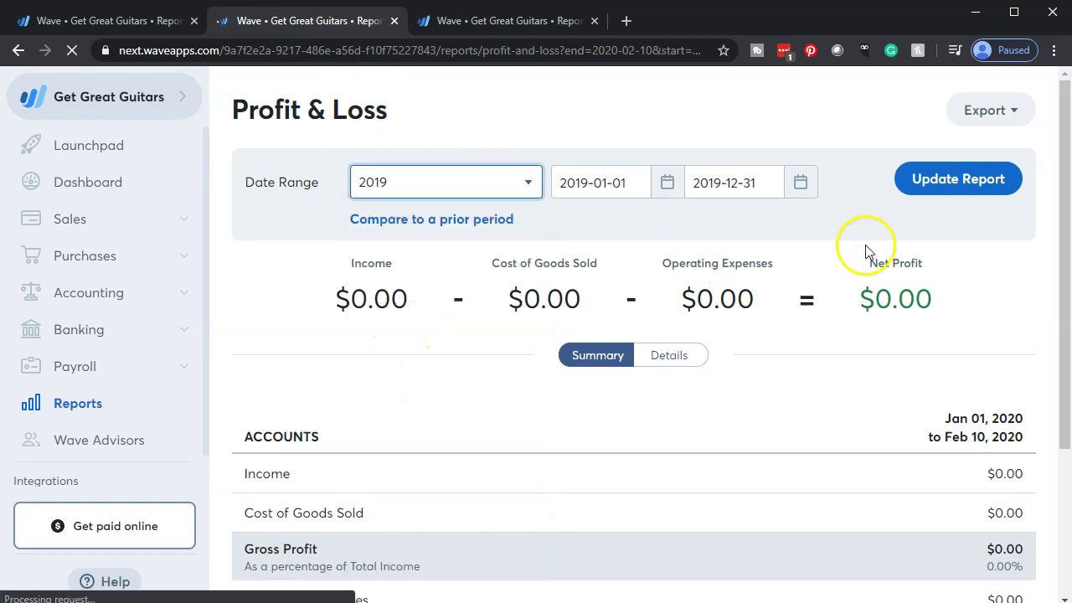
click(967, 182)
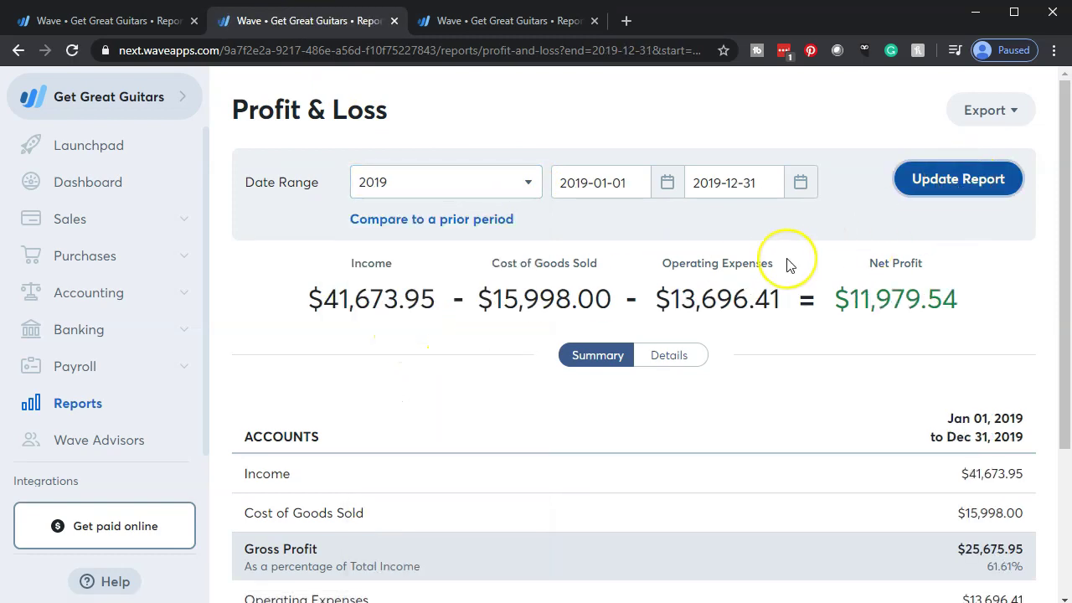
scroll(787, 264, down, 3)
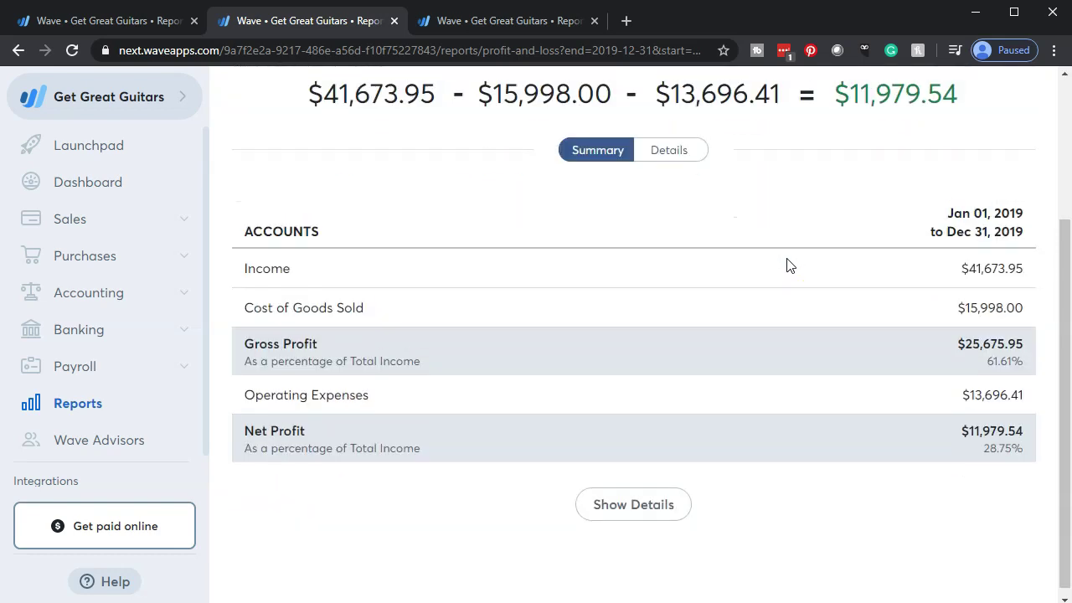
click(657, 511)
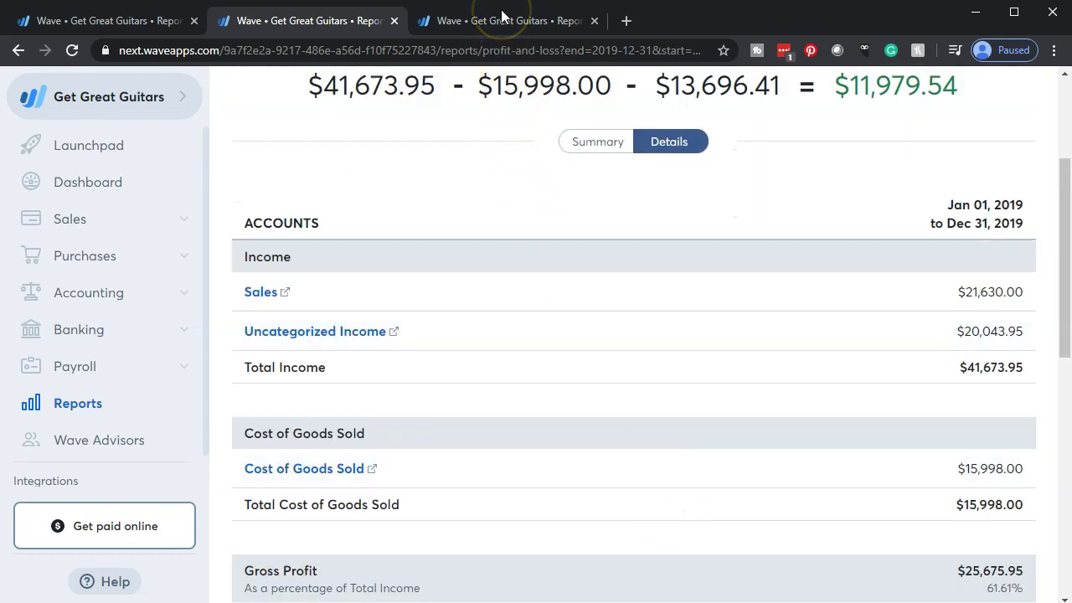
Switch the 2019 Balance Sheet to its detailed view and look over the individual accounts.
click(534, 28)
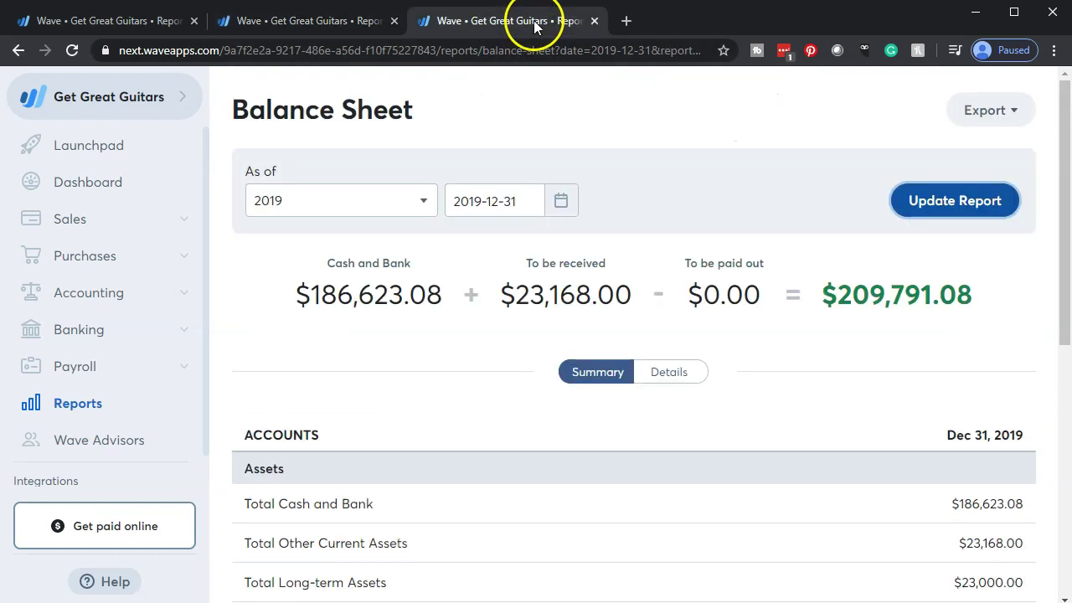
scroll(464, 329, down, 5)
click(635, 512)
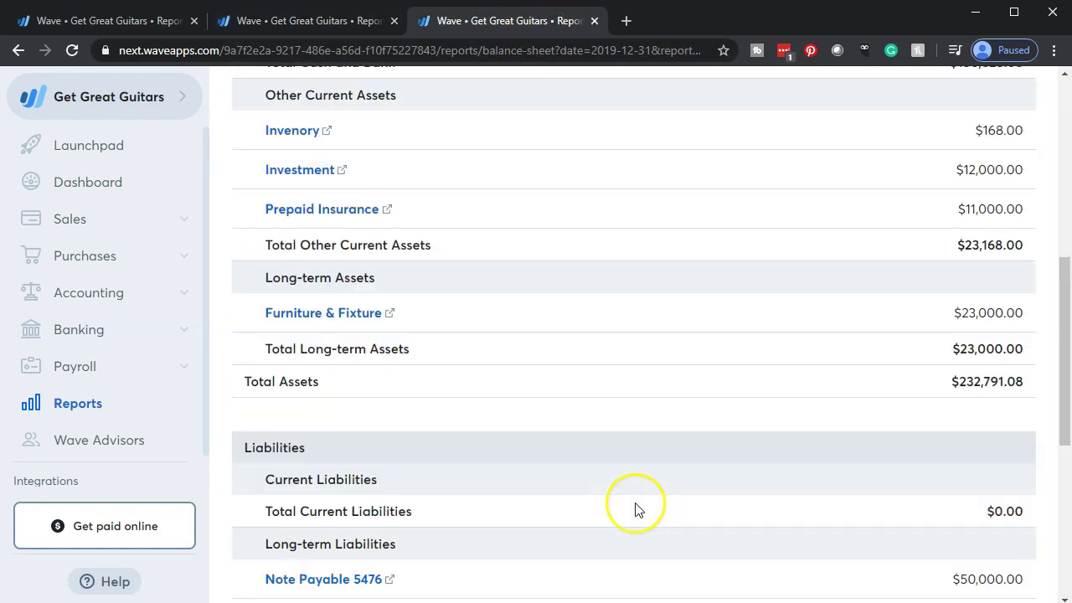
scroll(635, 508, up, 5)
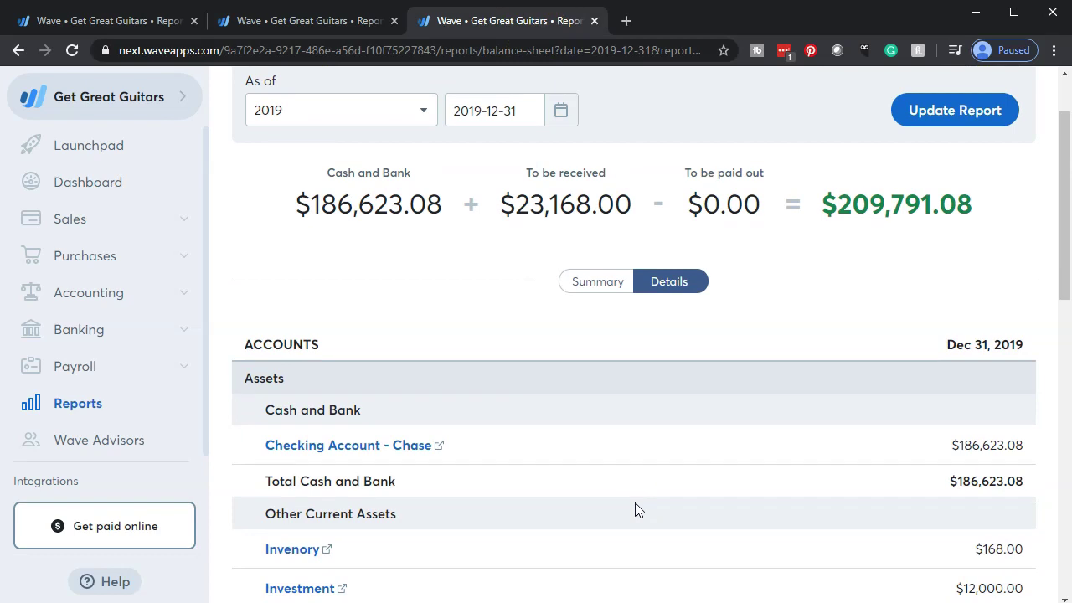
scroll(637, 499, up, 1)
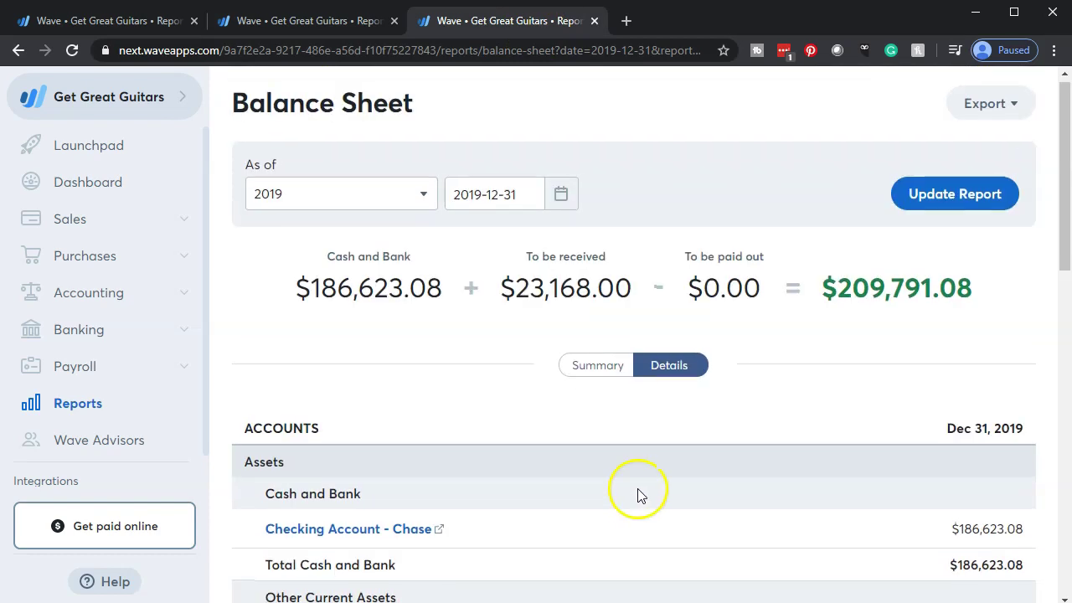
Return to the original browser tab and open the accounting Transactions page.
click(123, 26)
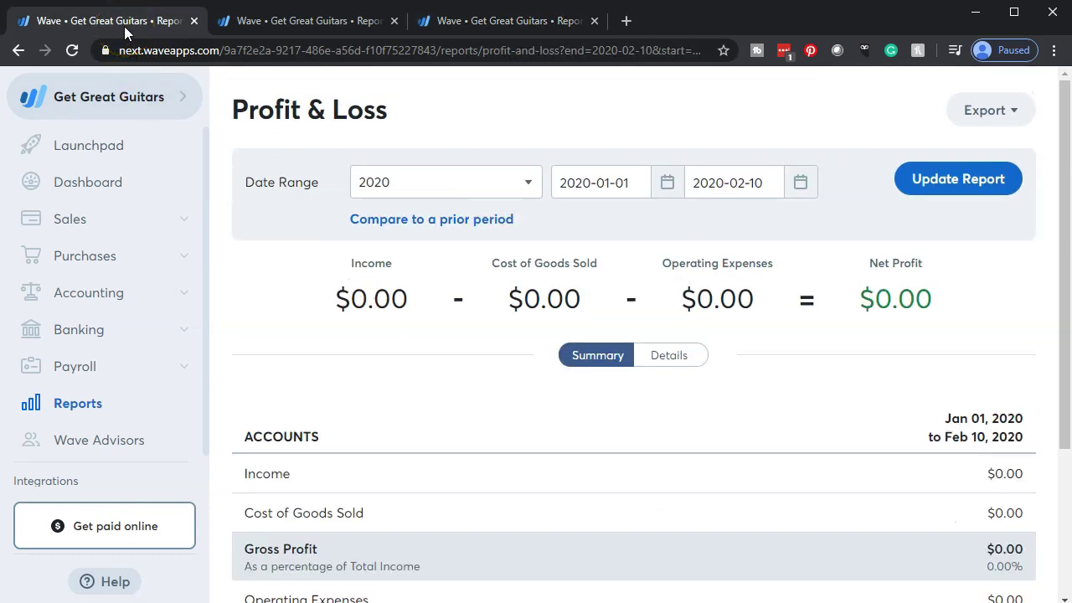
click(113, 300)
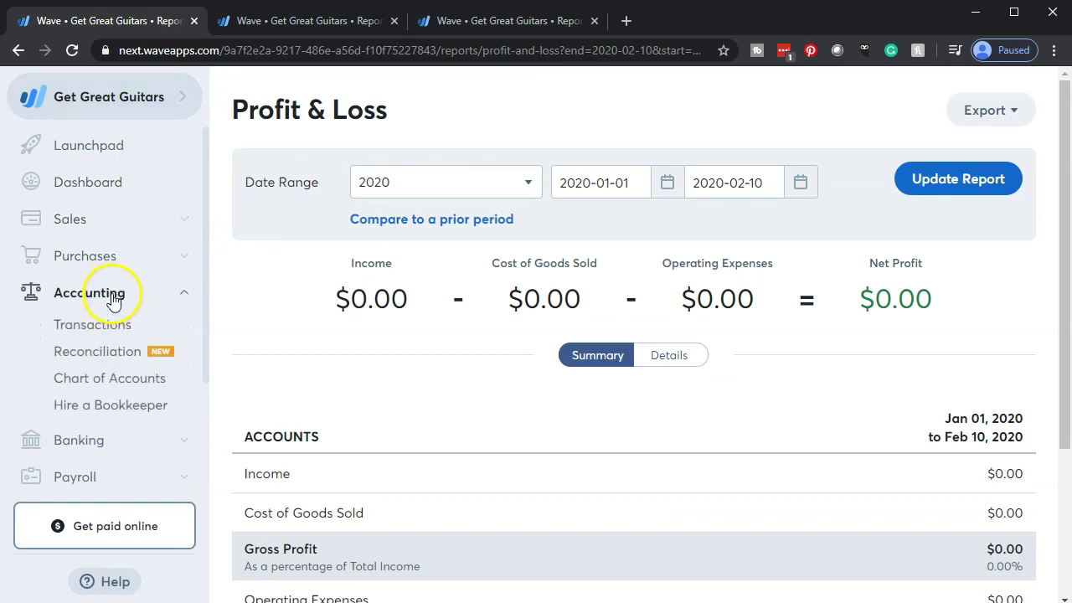
click(104, 329)
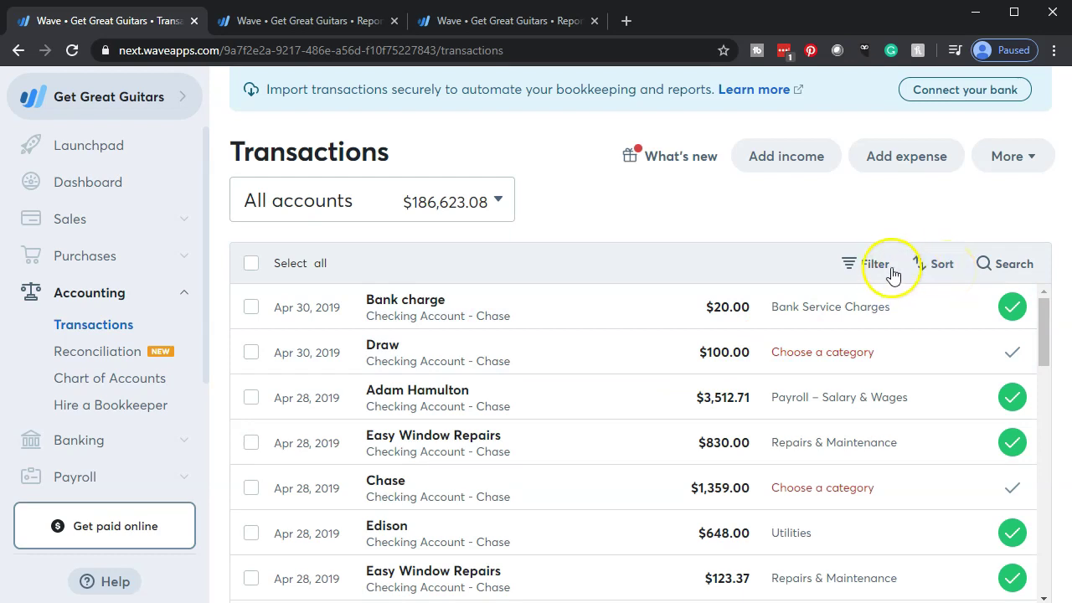
Filter the transactions list by the Uncategorized category.
click(874, 267)
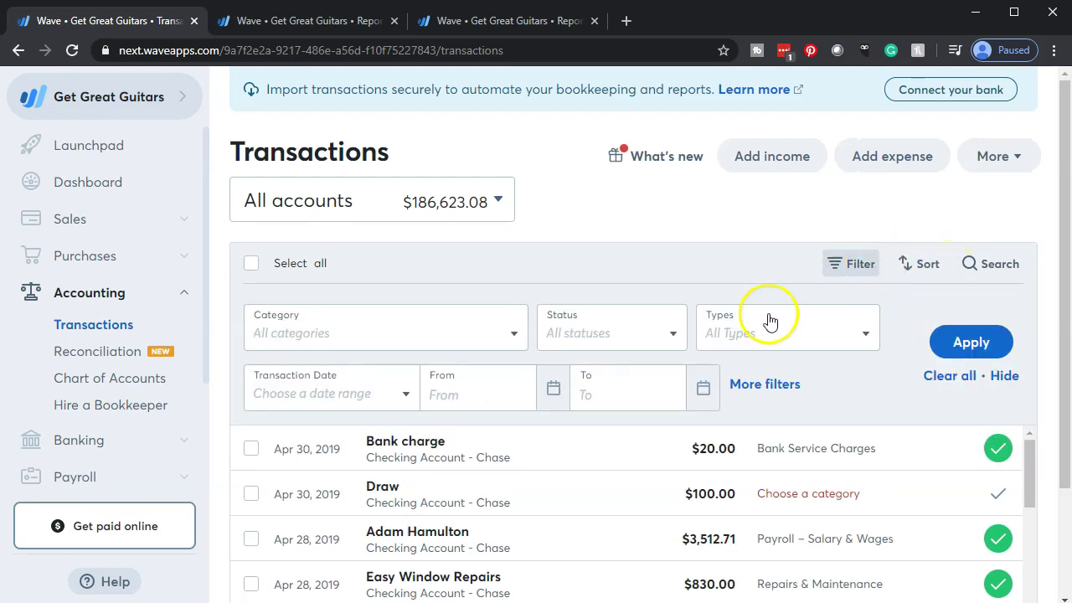
click(403, 405)
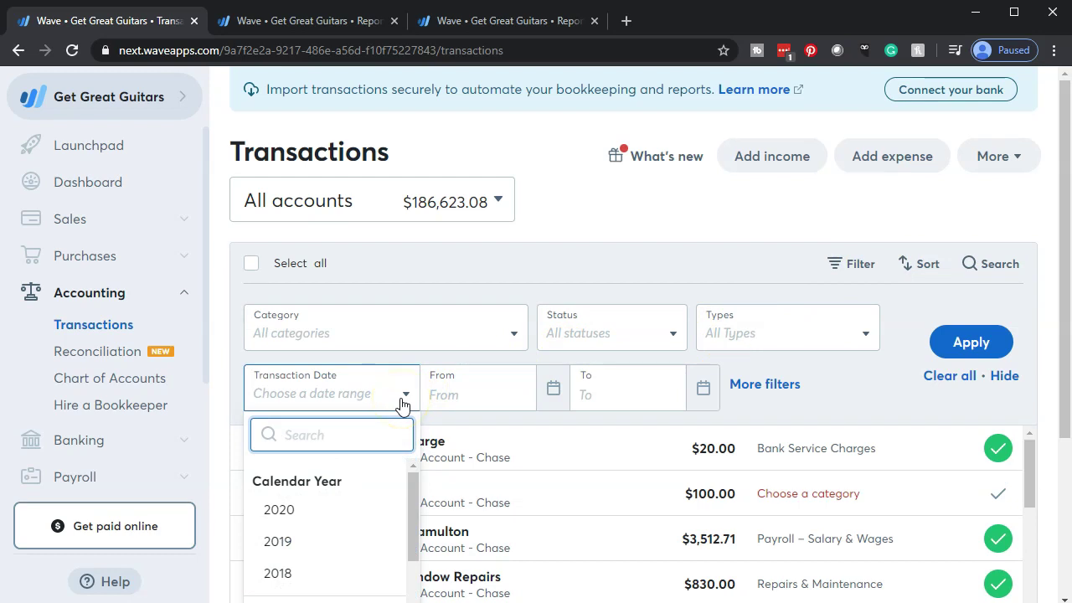
click(403, 405)
click(516, 332)
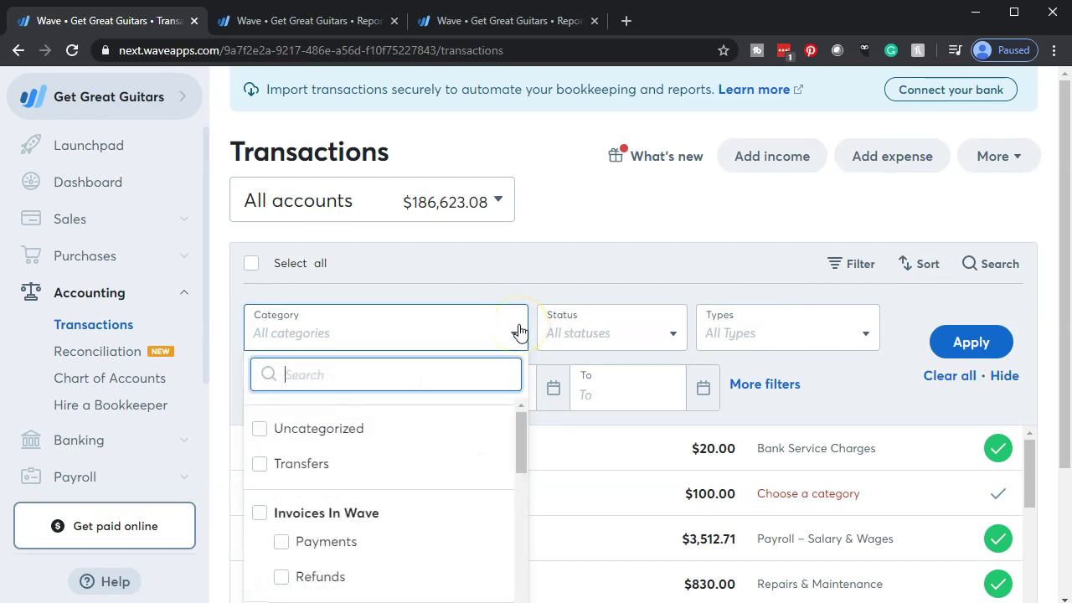
click(353, 449)
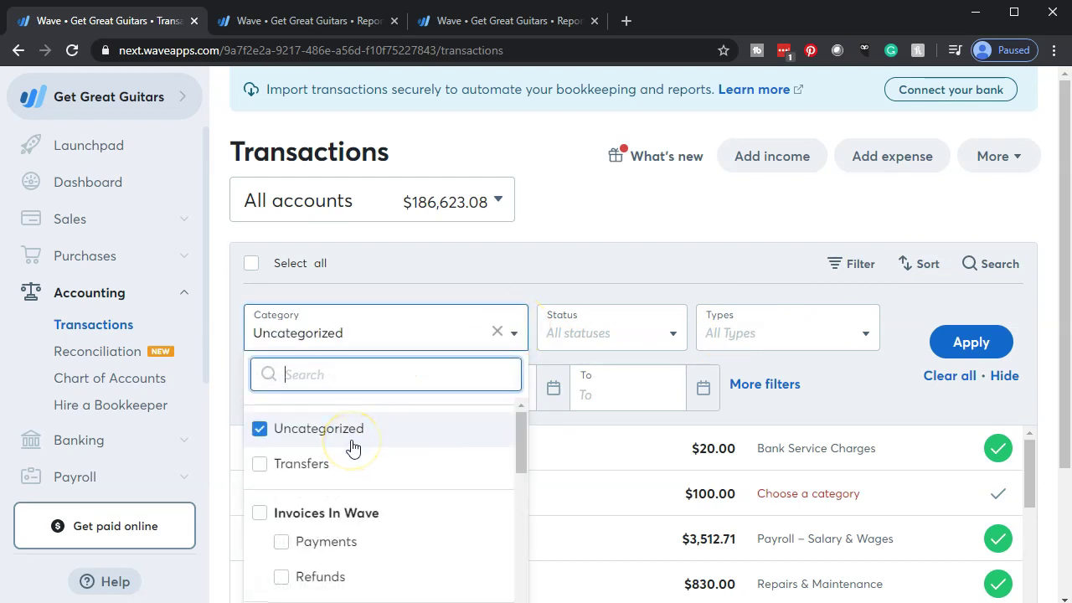
click(849, 397)
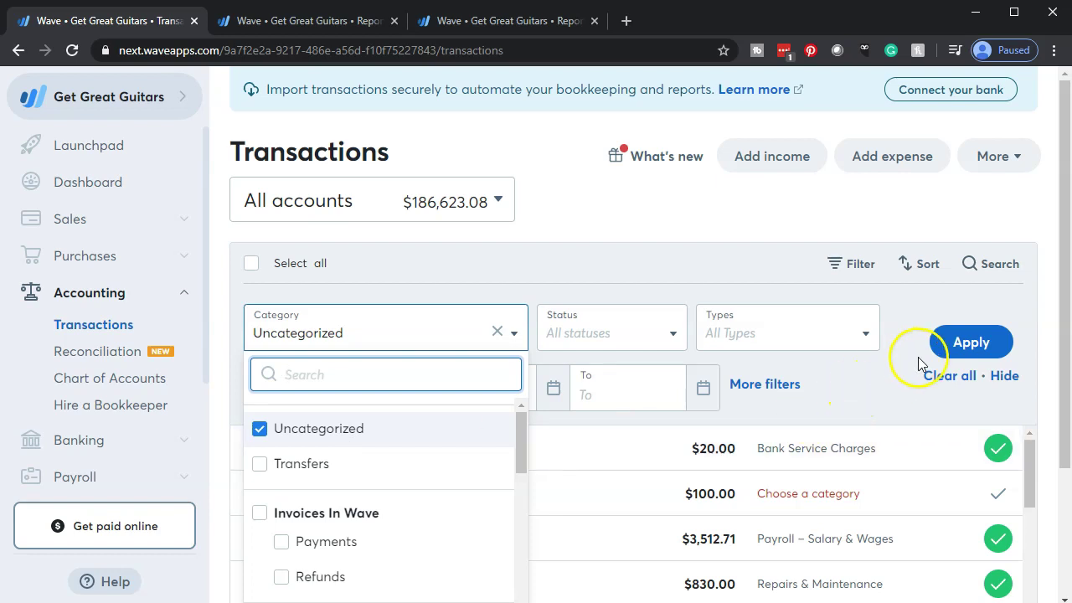
click(955, 345)
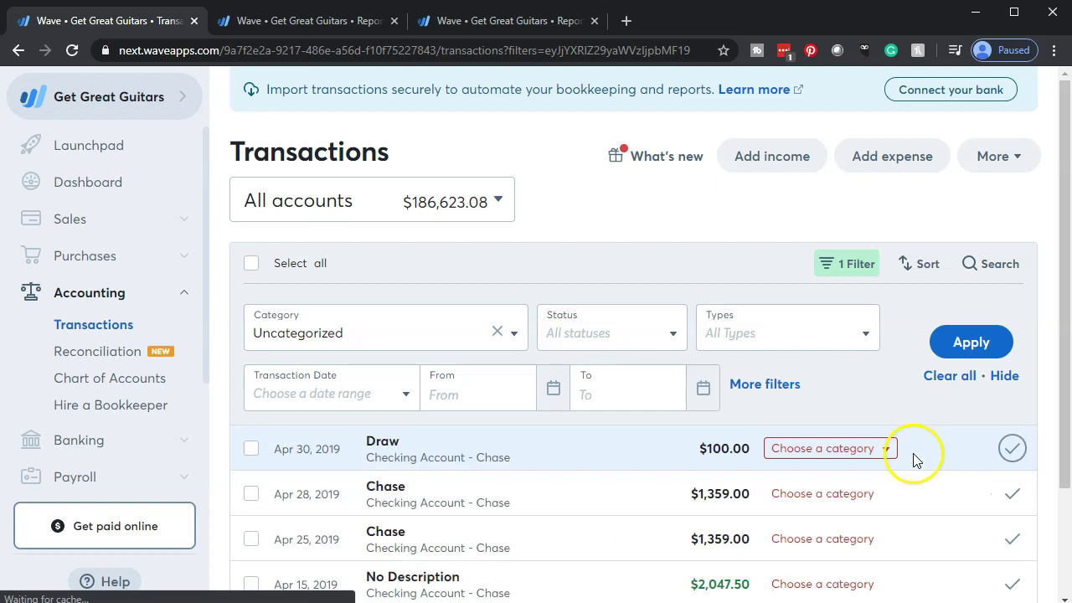
Examine the uncategorized transactions, including the two Chase payments dated Apr 25 and Apr 28, 2019.
scroll(988, 472, down, 3)
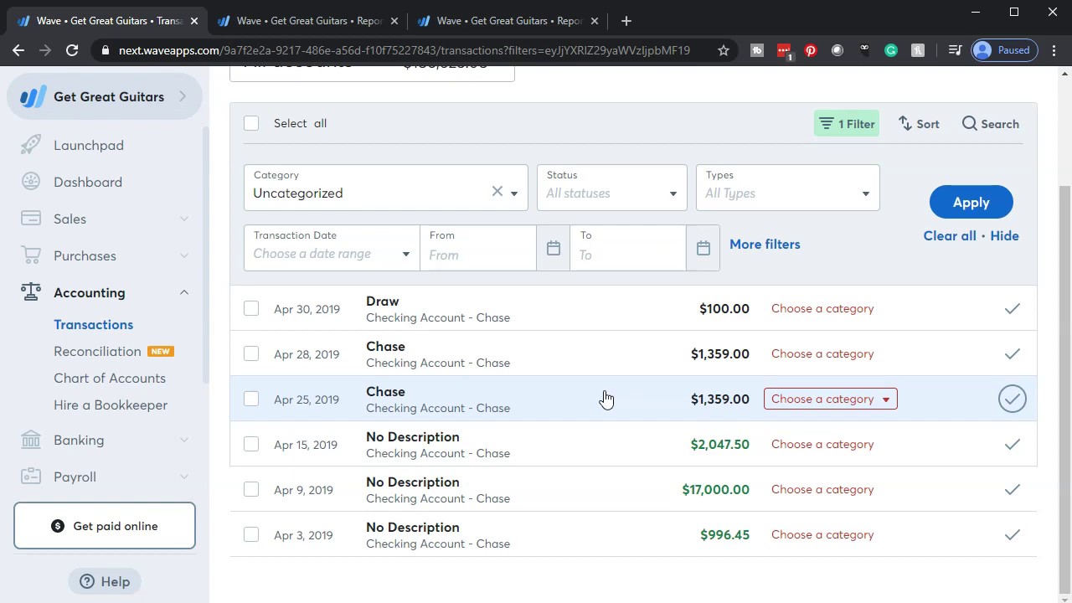
click(608, 395)
click(641, 355)
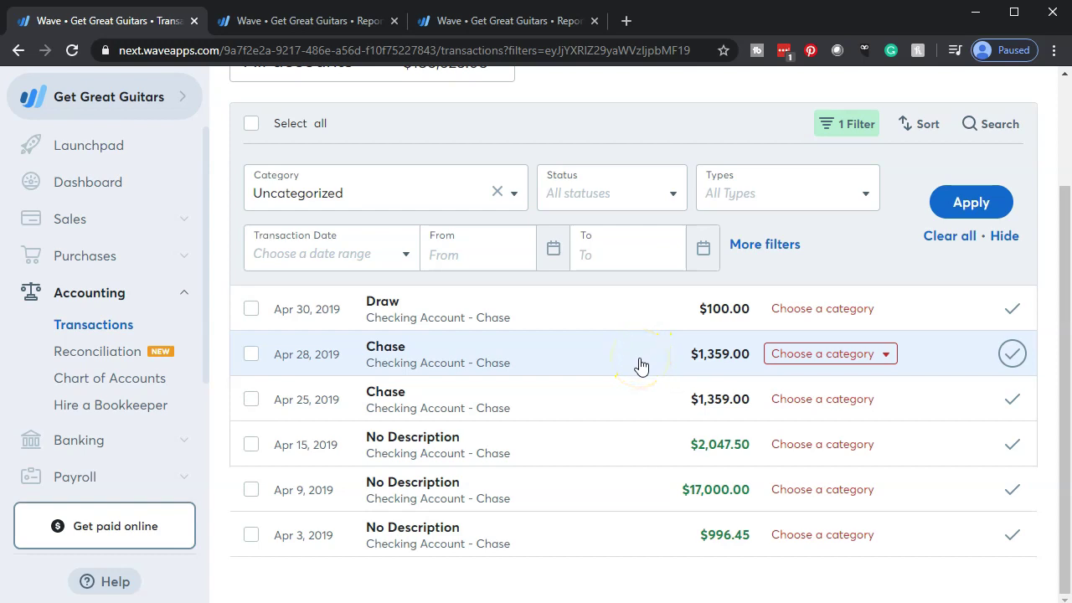
Return to the 2019 Balance Sheet report and review its liabilities, including the Note Payable 5476 account.
click(497, 27)
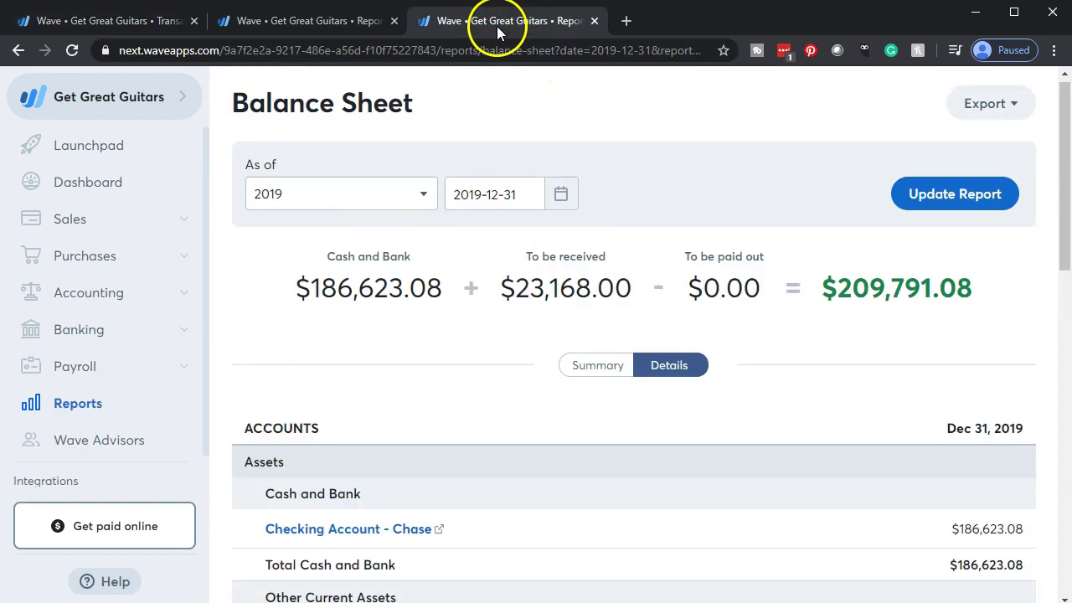
scroll(543, 423, down, 5)
scroll(542, 423, down, 1)
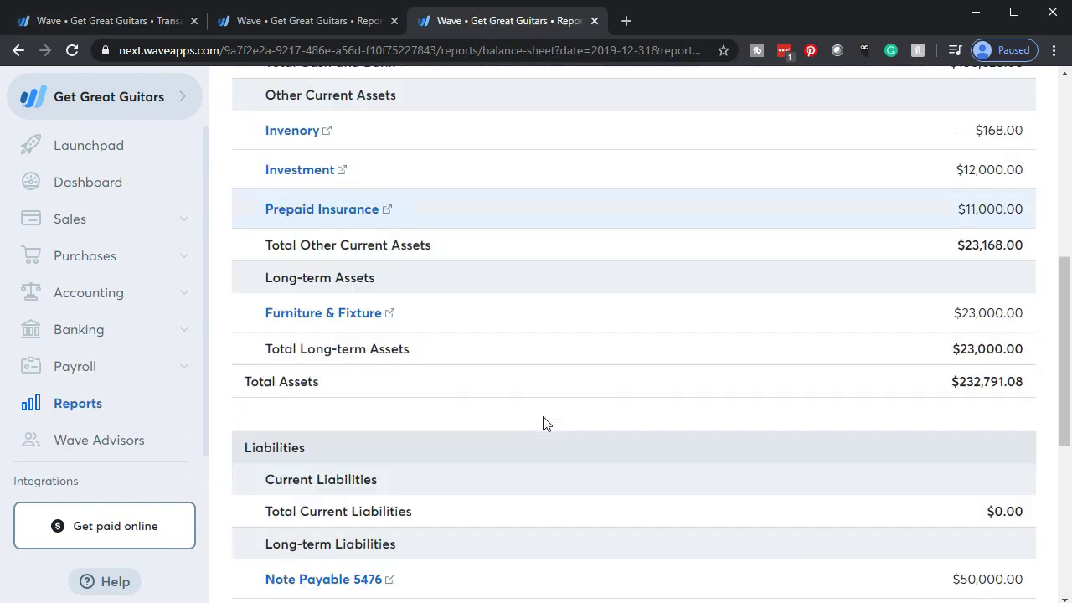
scroll(542, 423, down, 2)
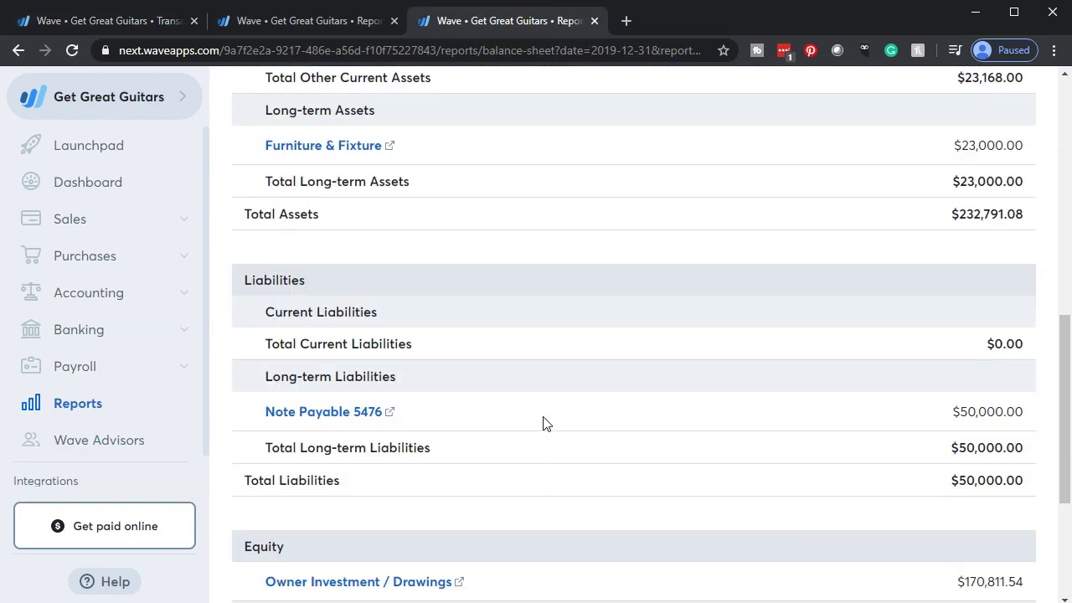
click(621, 443)
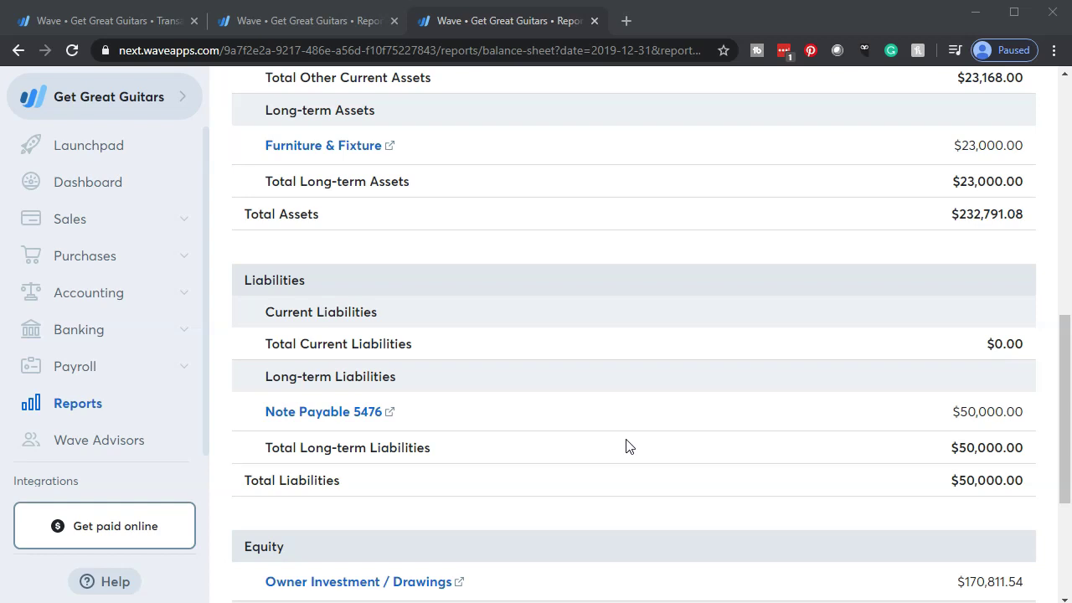
Switch to the Loan Payments.xlsx workbook in Excel and check the loan amount, number of monthly payments and payment formula.
click(618, 576)
mouse_move(545, 597)
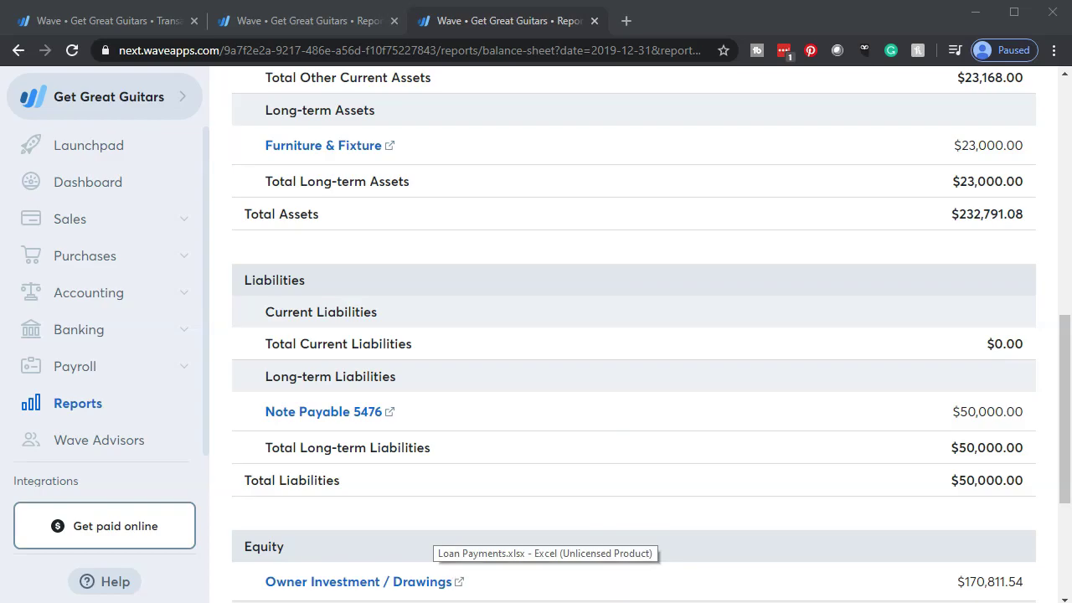
click(545, 591)
click(335, 473)
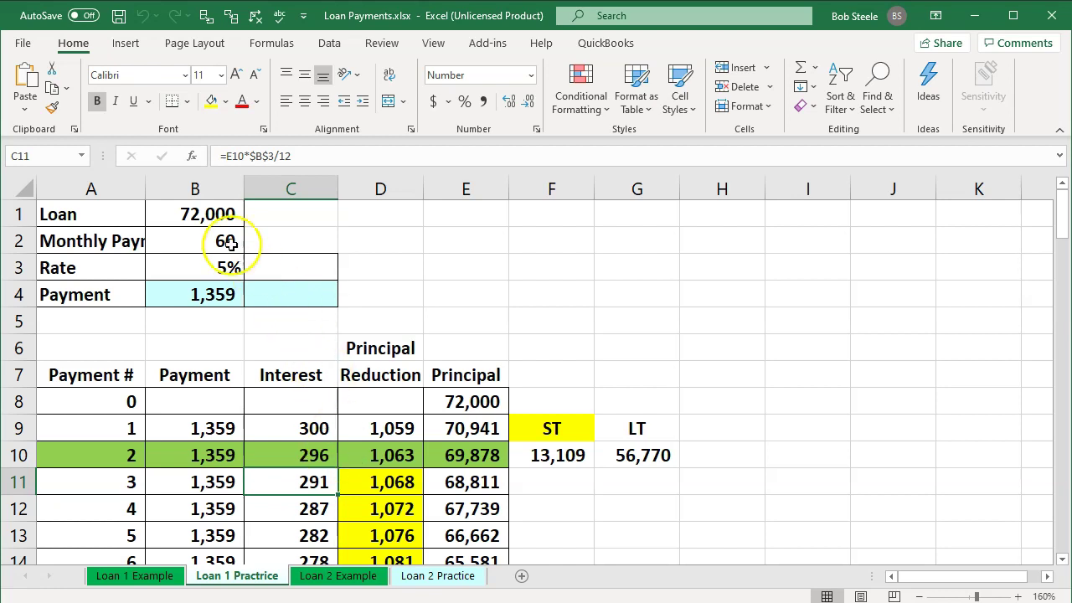
click(202, 212)
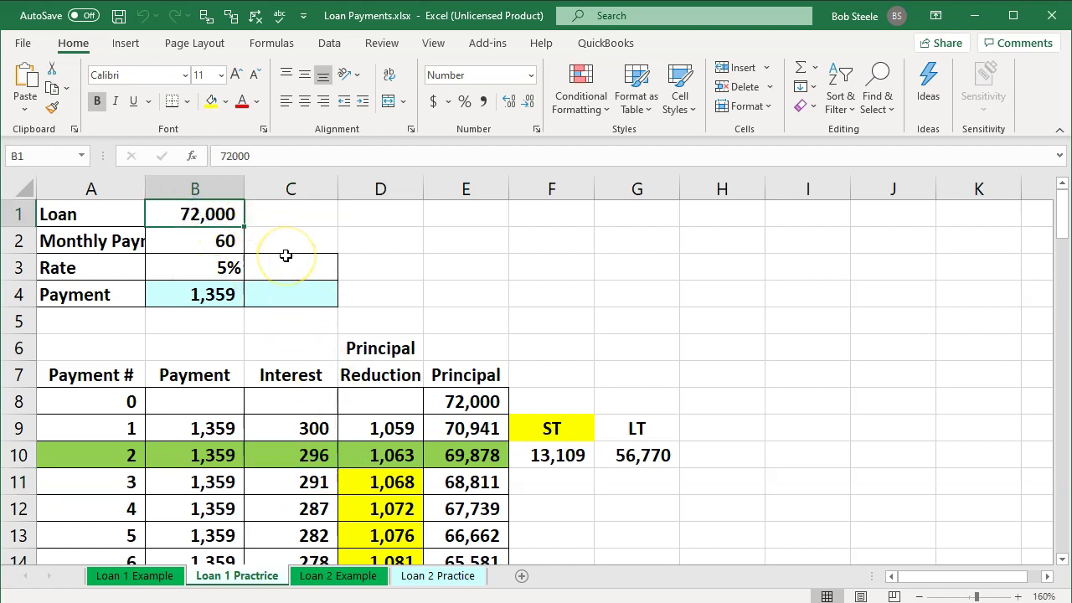
click(211, 288)
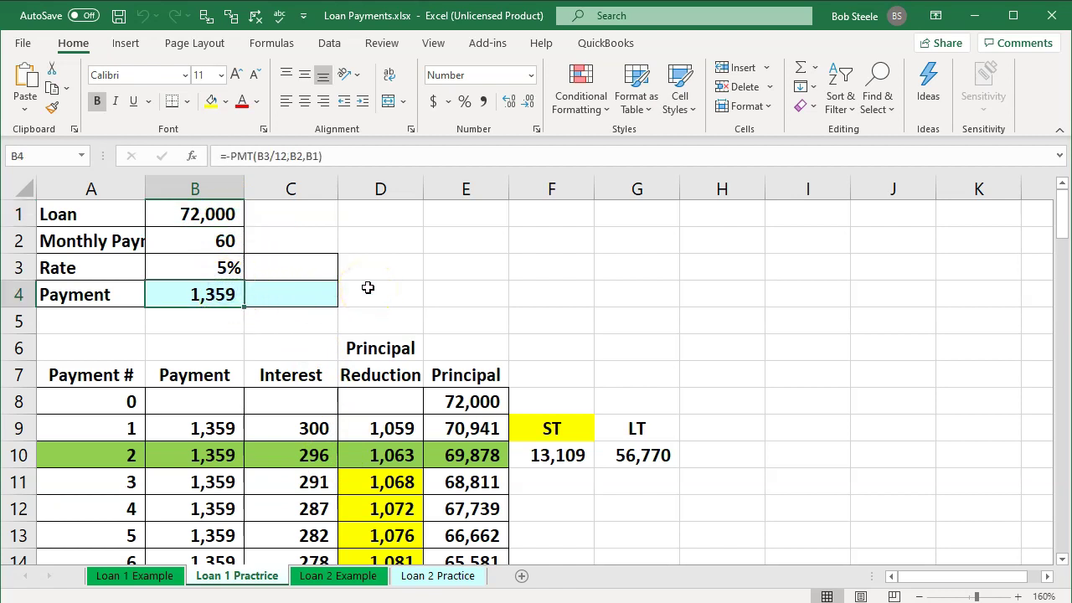
key(Down)
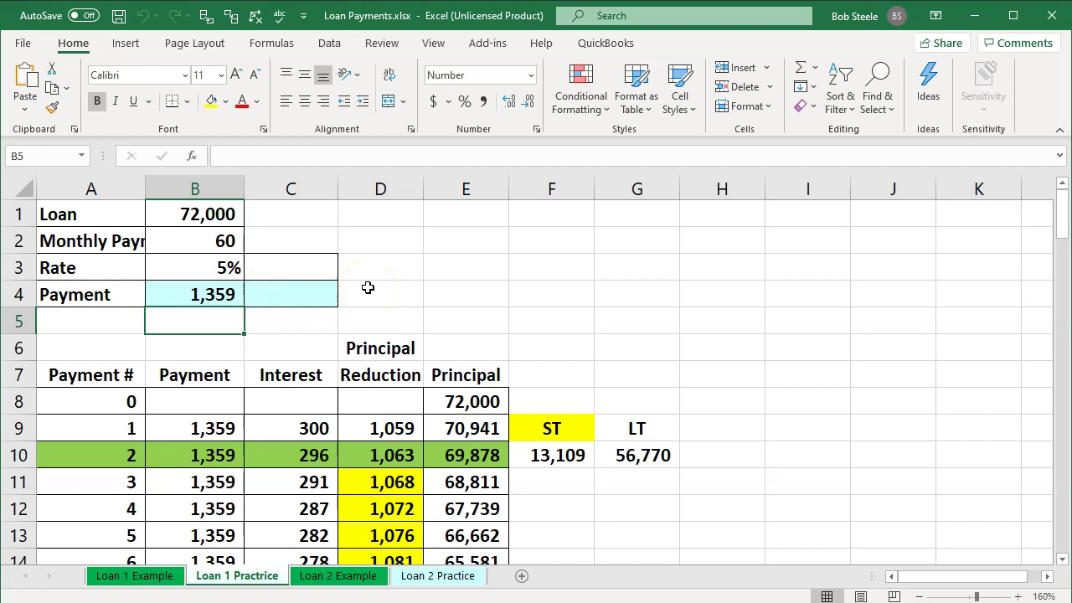
click(220, 240)
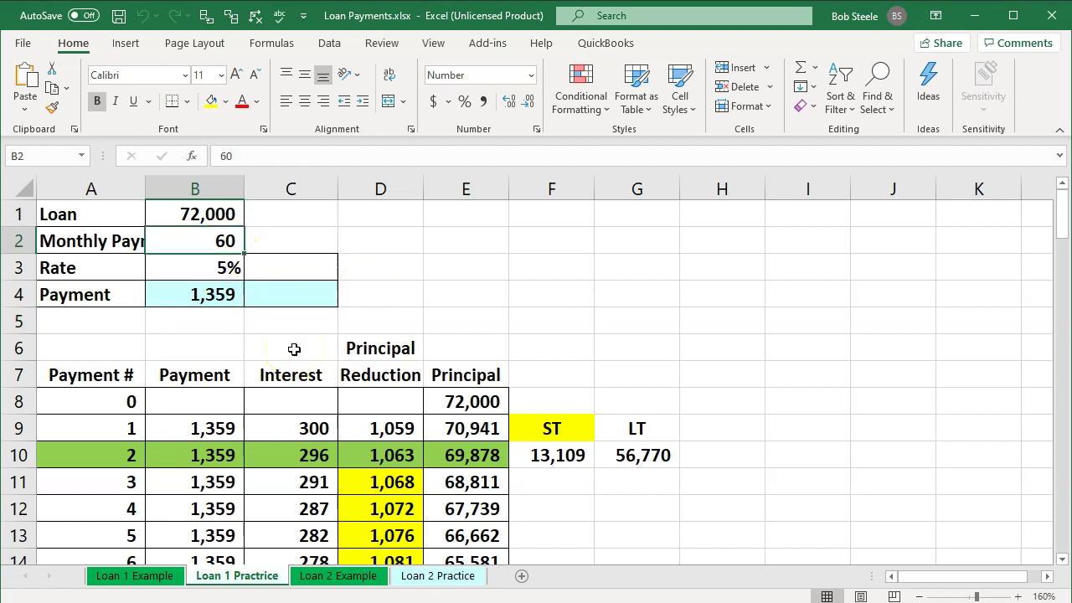
Inspect the interest and principal reduction cells for payments 1 and 2 in the amortization table.
scroll(294, 349, down, 1)
click(222, 350)
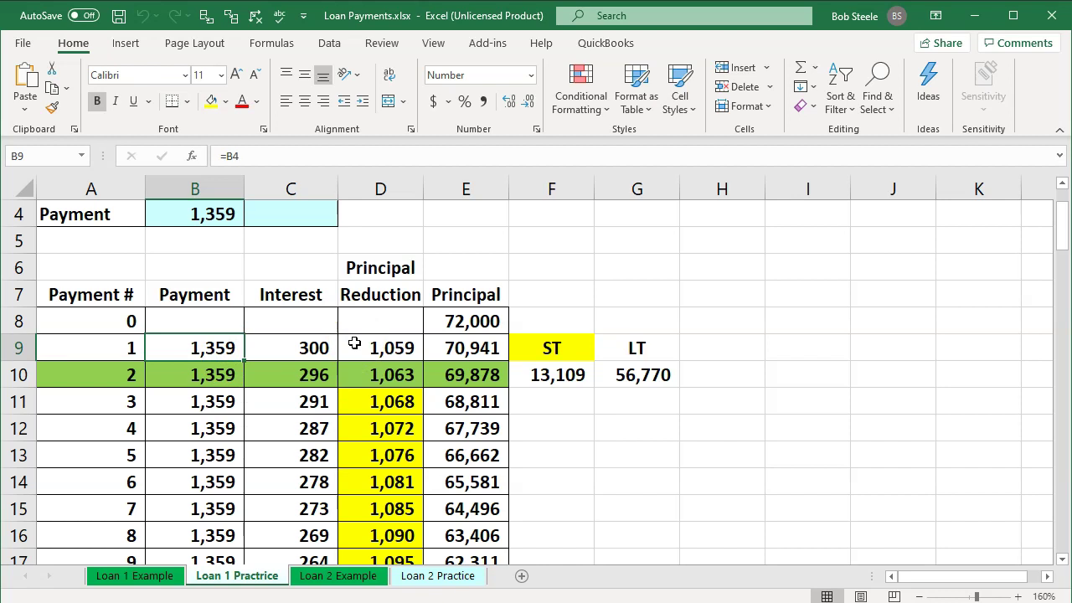
key(Right)
key(Right)
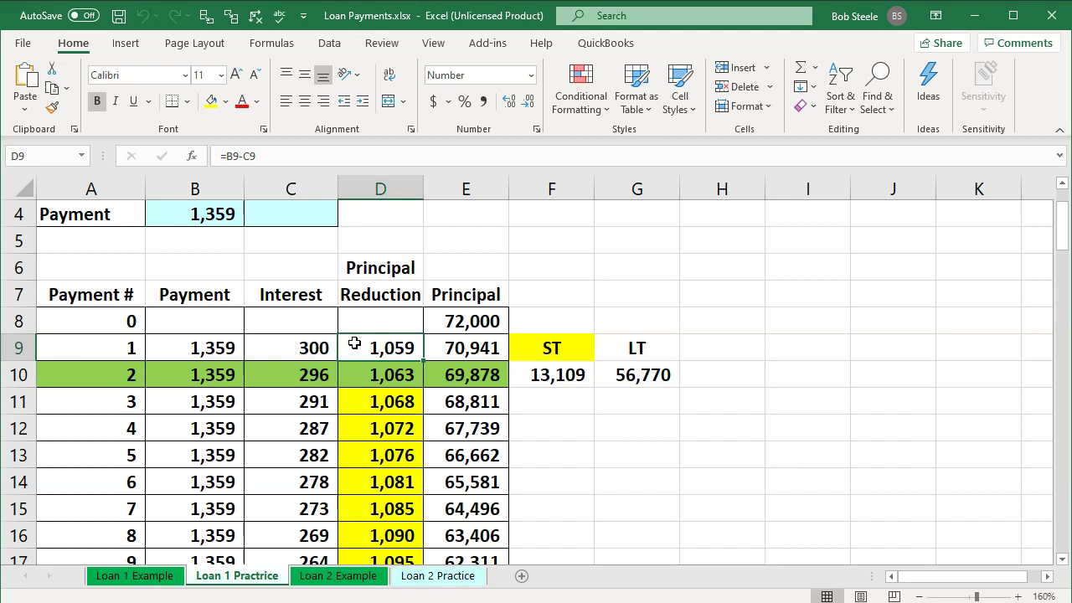
key(Left)
key(Down)
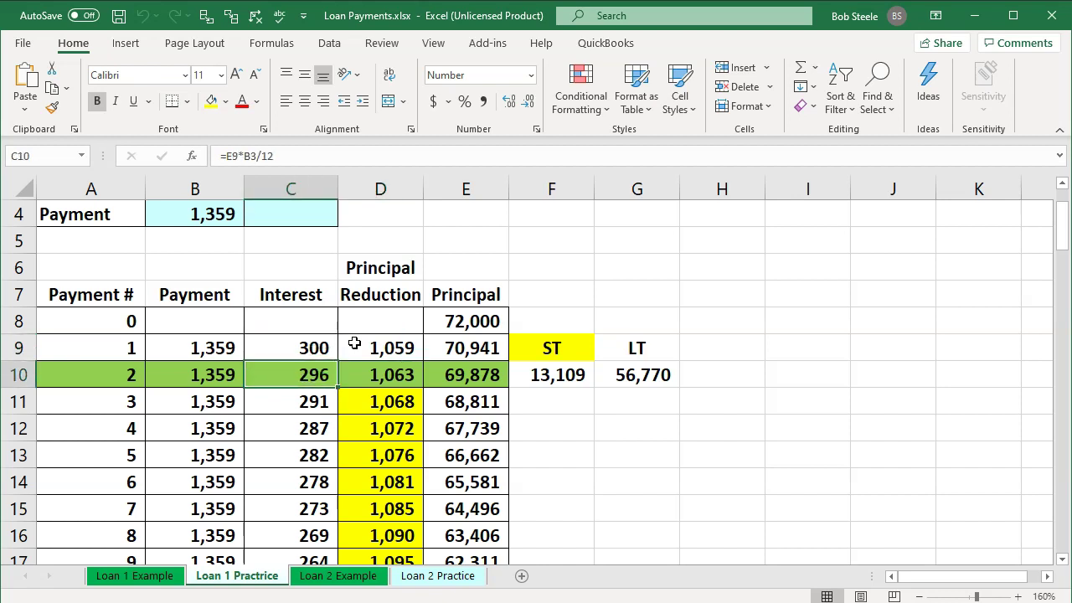
key(Right)
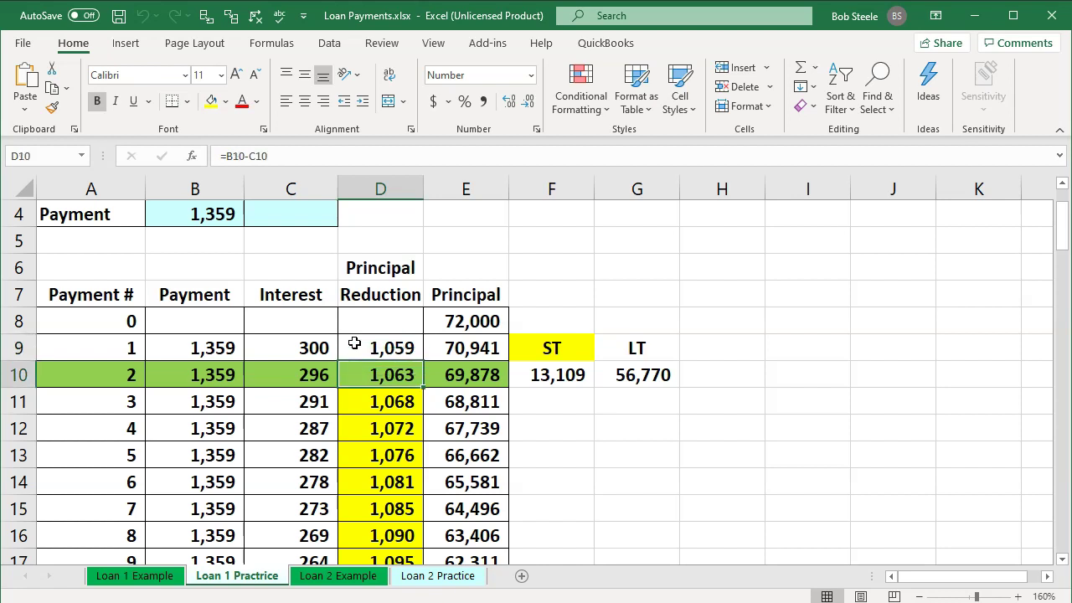
Compare the Principal column balances from payment 0 through payment 2.
key(Right)
key(Up)
key(Up)
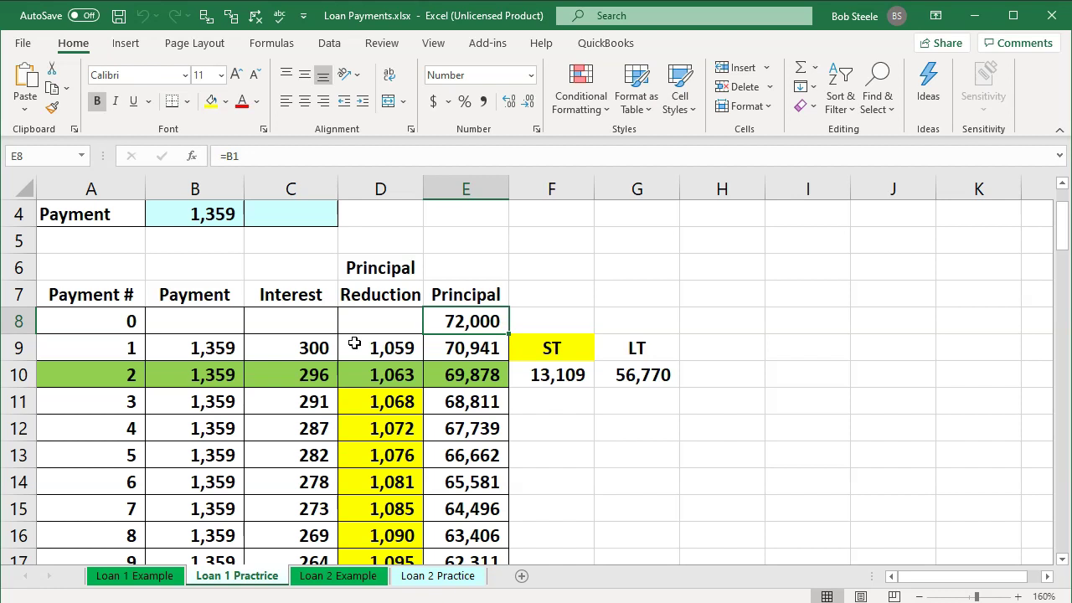
key(Down)
key(Down)
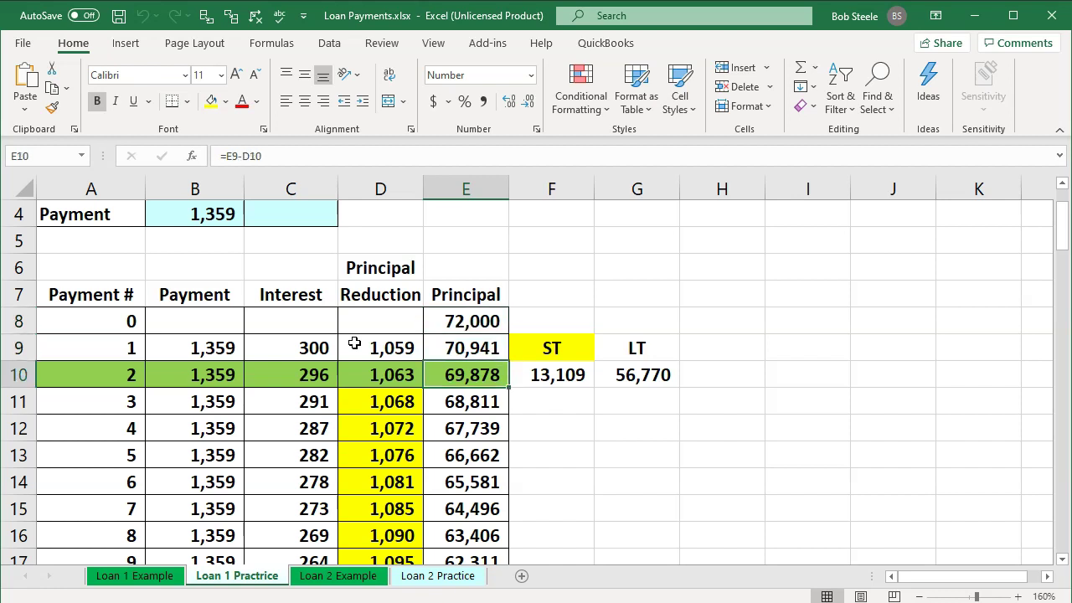
key(Up)
key(Up)
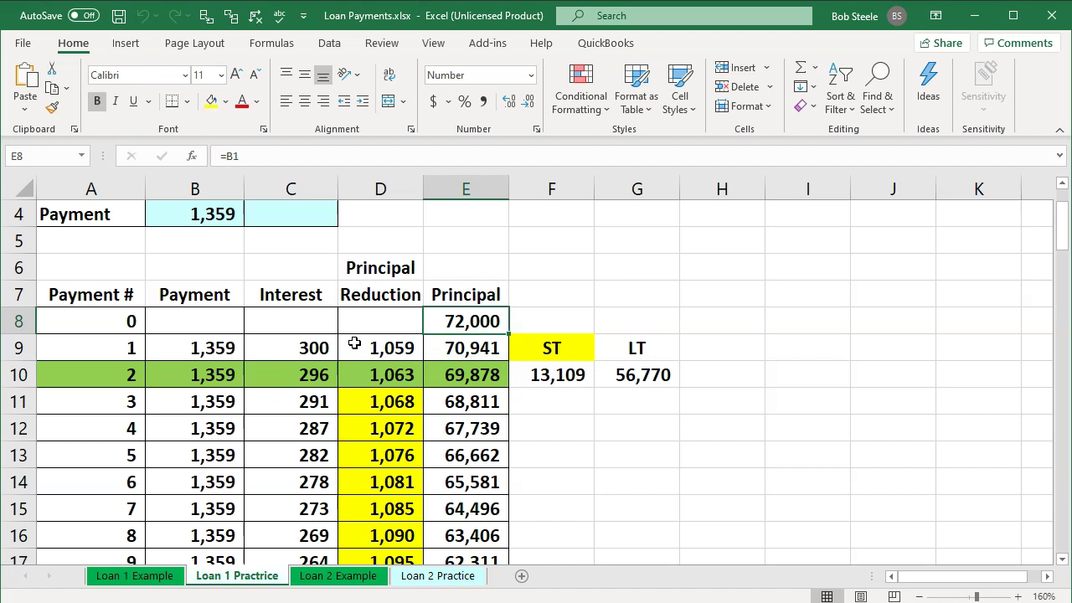
Trace payment 1 across its payment, interest, principal reduction and remaining principal cells.
key(Left)
key(Left)
key(Left)
key(Down)
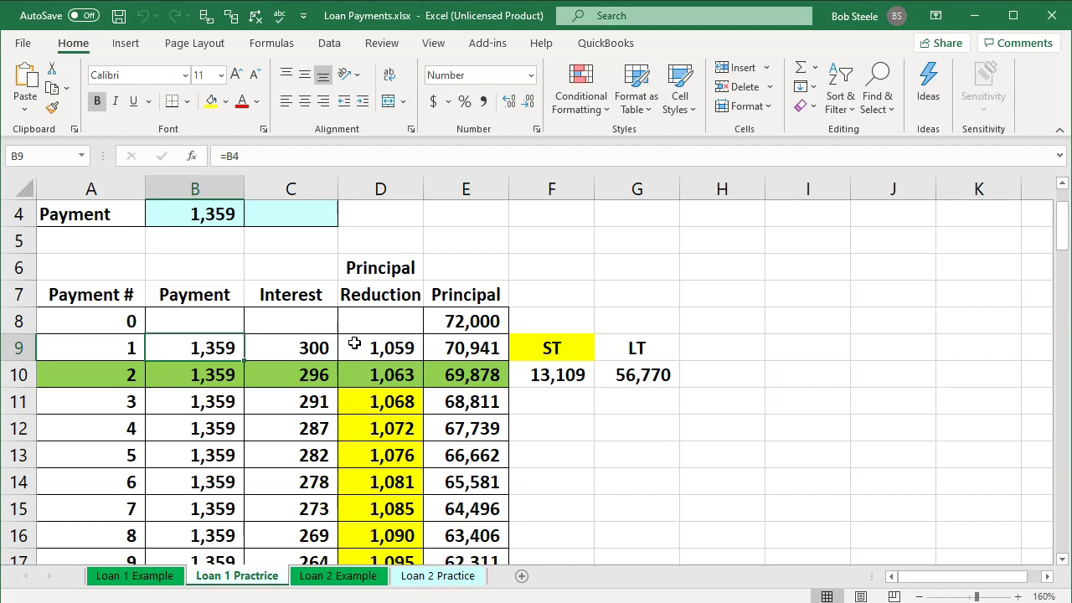
key(Right)
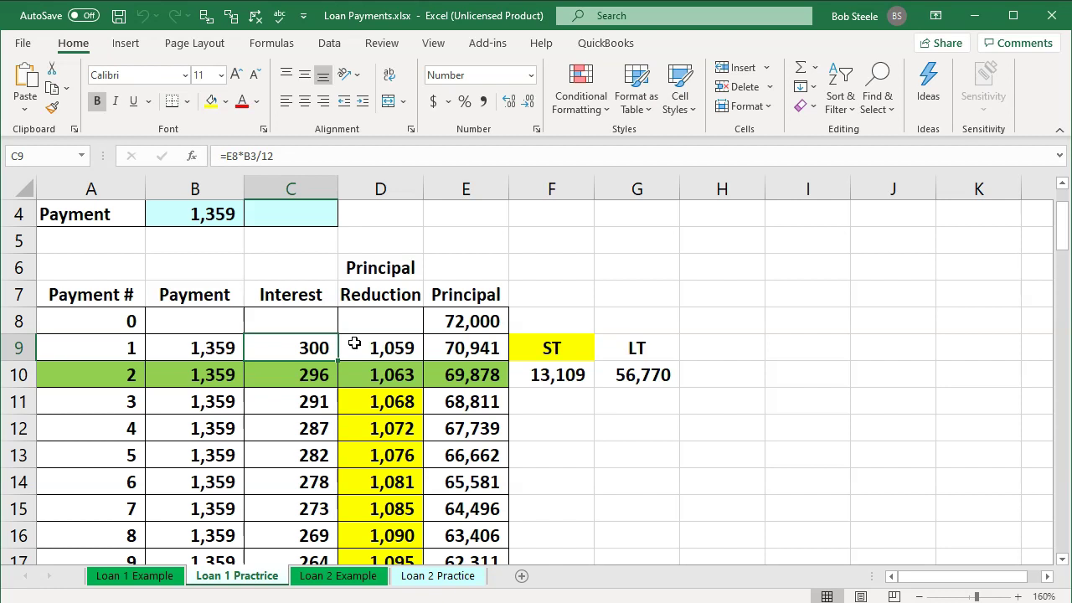
key(Right)
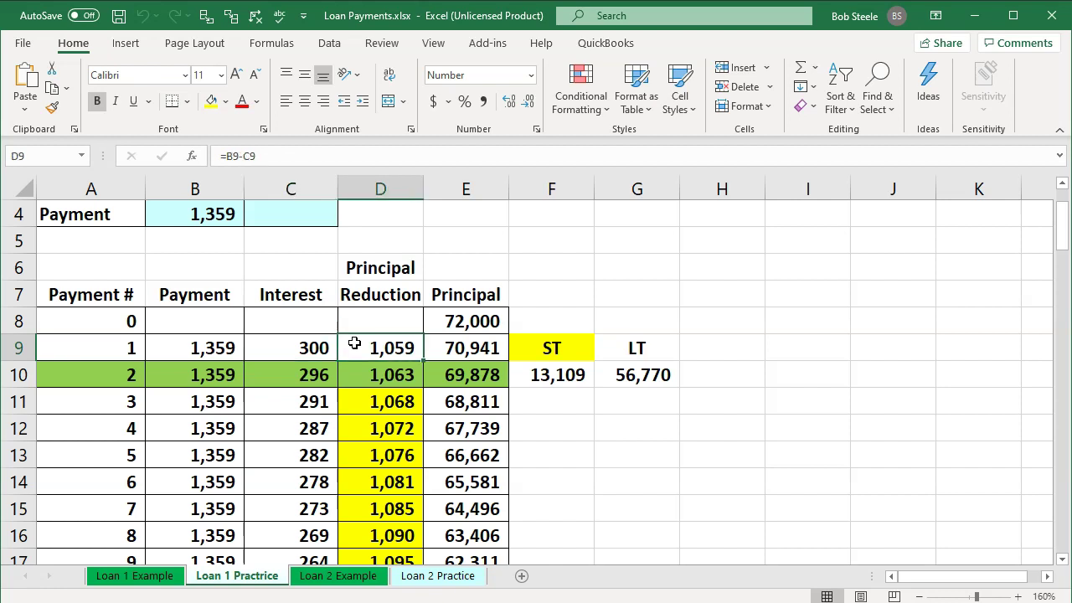
key(Right)
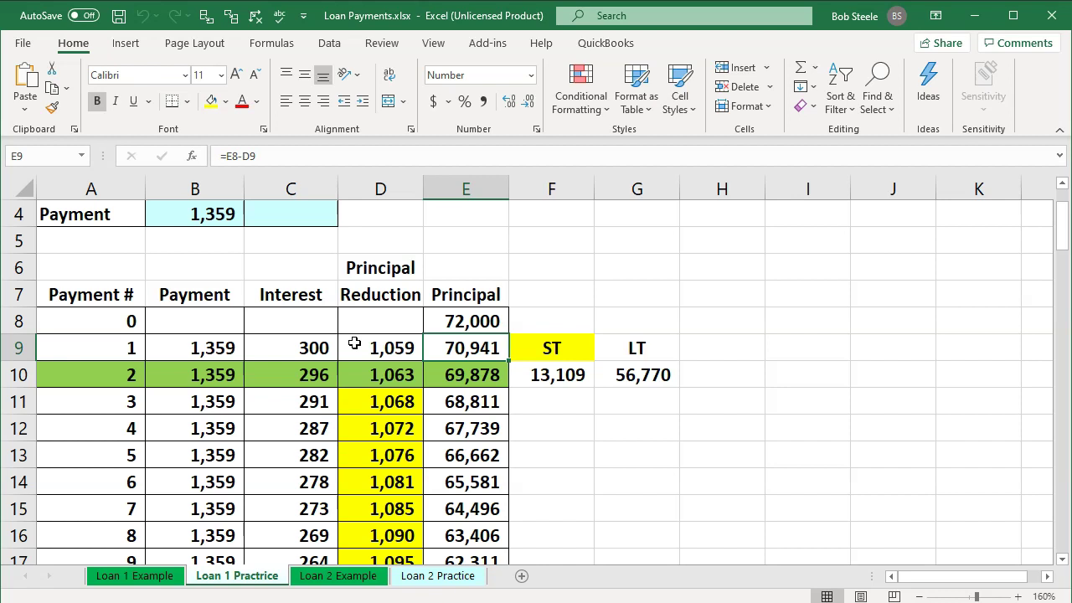
Trace payment 2 across its payment, interest, principal reduction and remaining principal cells.
key(Left)
key(Left)
key(Down)
key(Left)
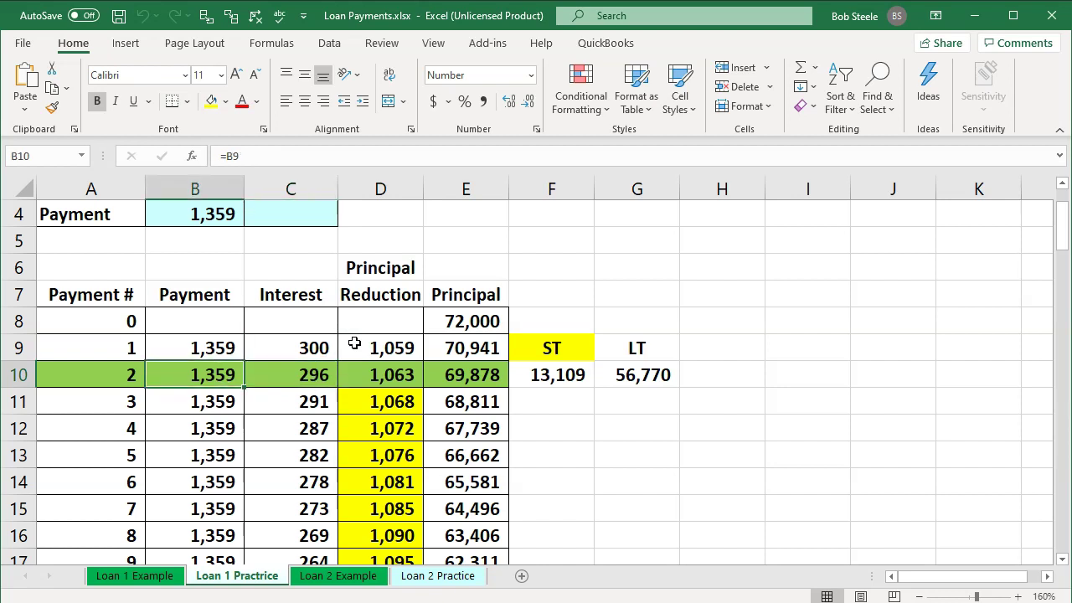
key(Right)
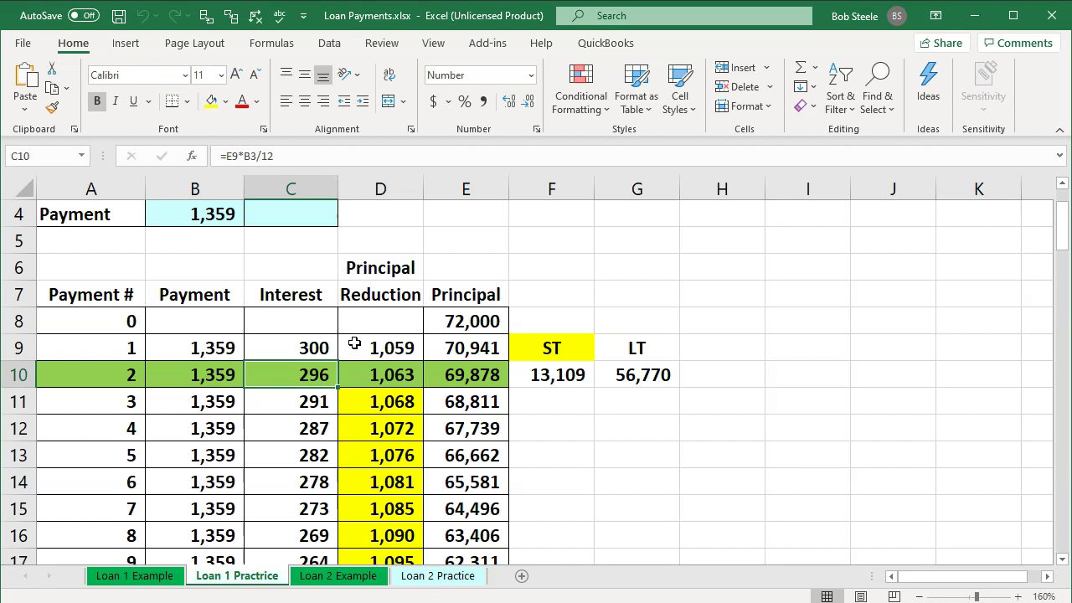
key(Right)
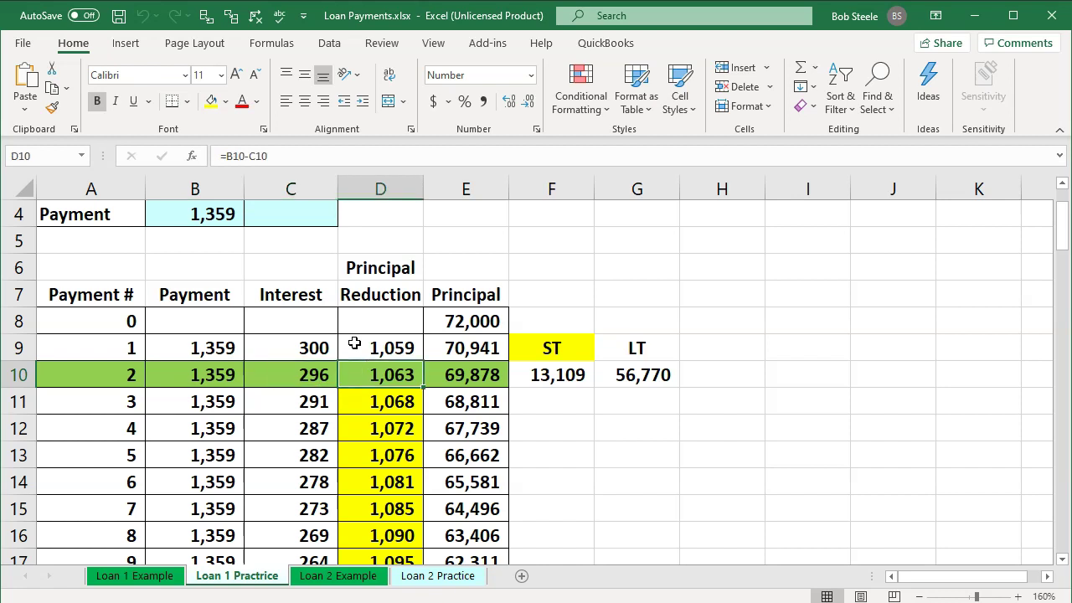
key(Right)
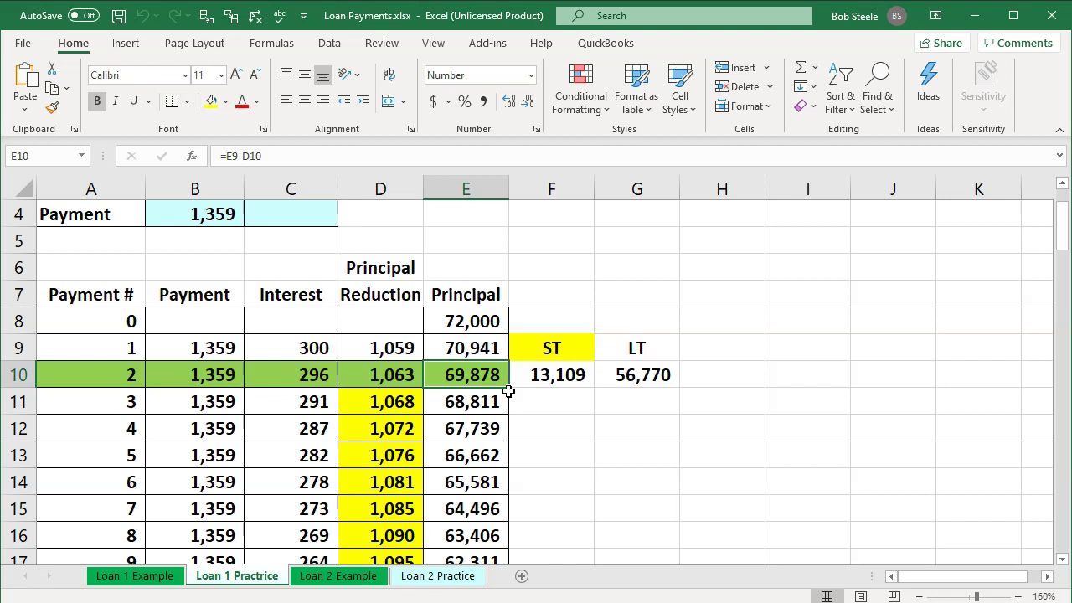
Recheck the payment 2 row against the starting loan principal and the principal remaining after that payment.
key(Left)
key(Left)
key(Left)
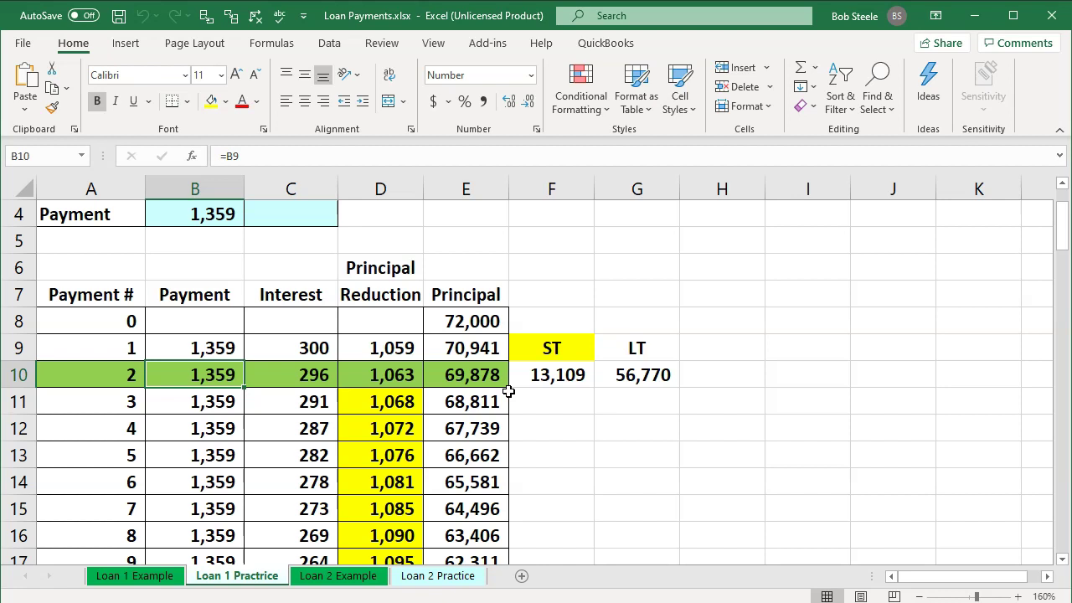
key(Right)
key(Right)
key(Right)
key(Up)
key(Up)
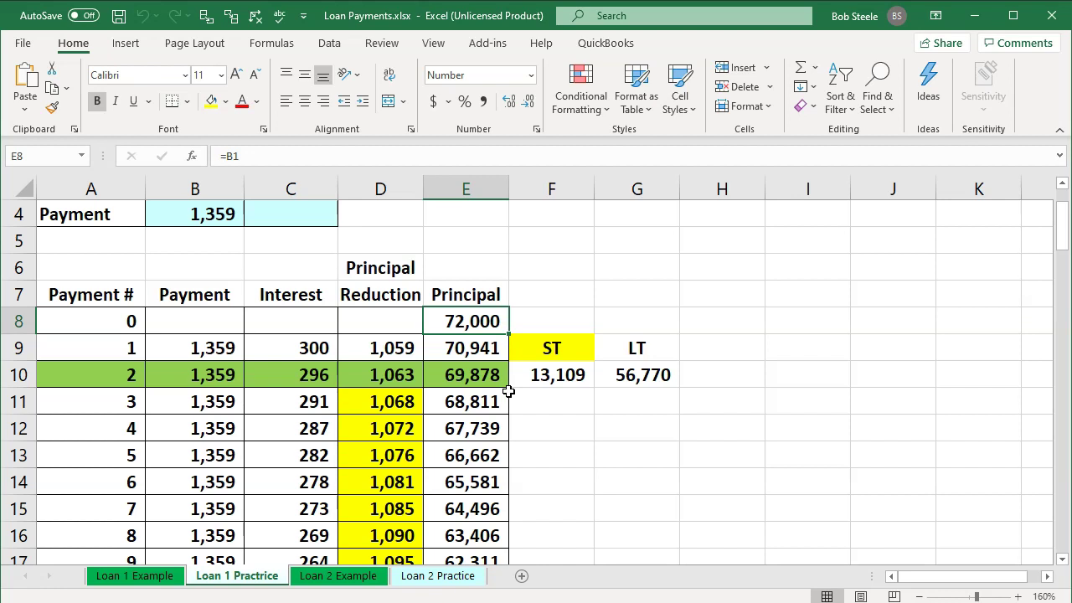
key(Down)
key(Down)
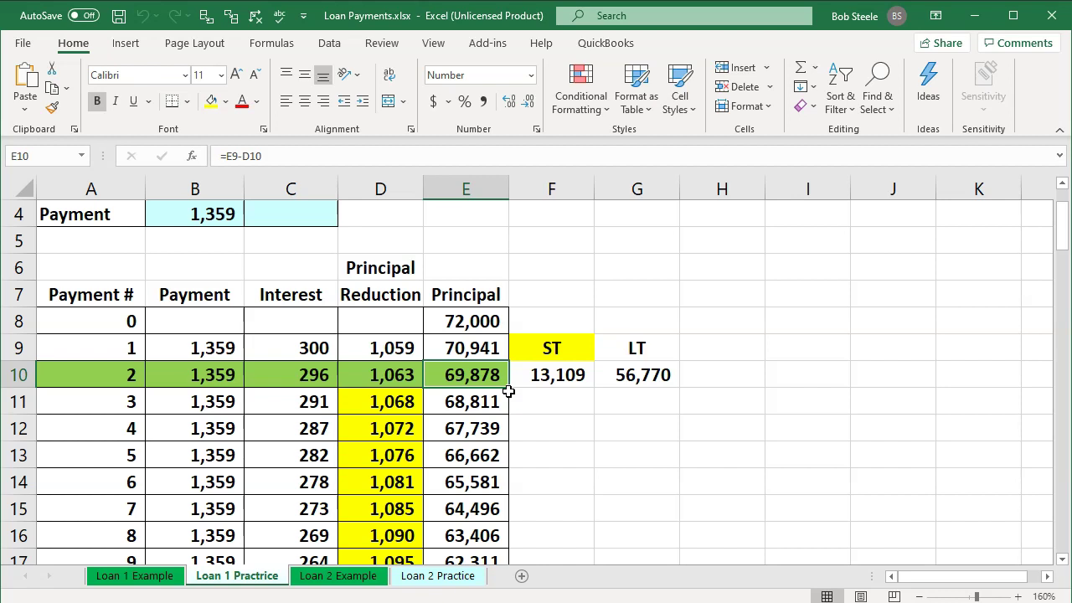
key(Left)
key(Left)
key(Left)
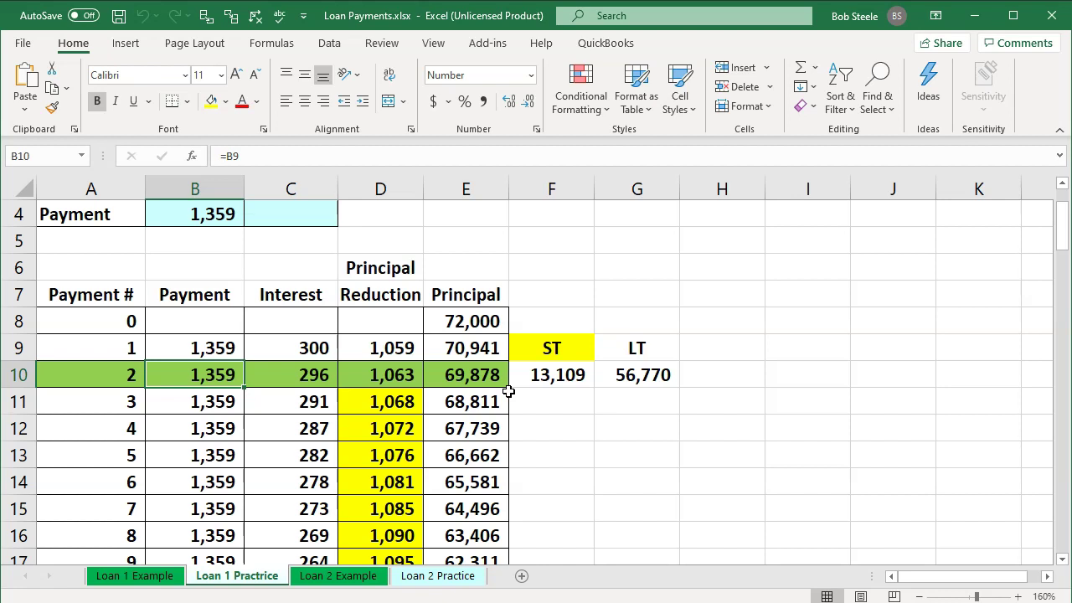
scroll(508, 391, up, 1)
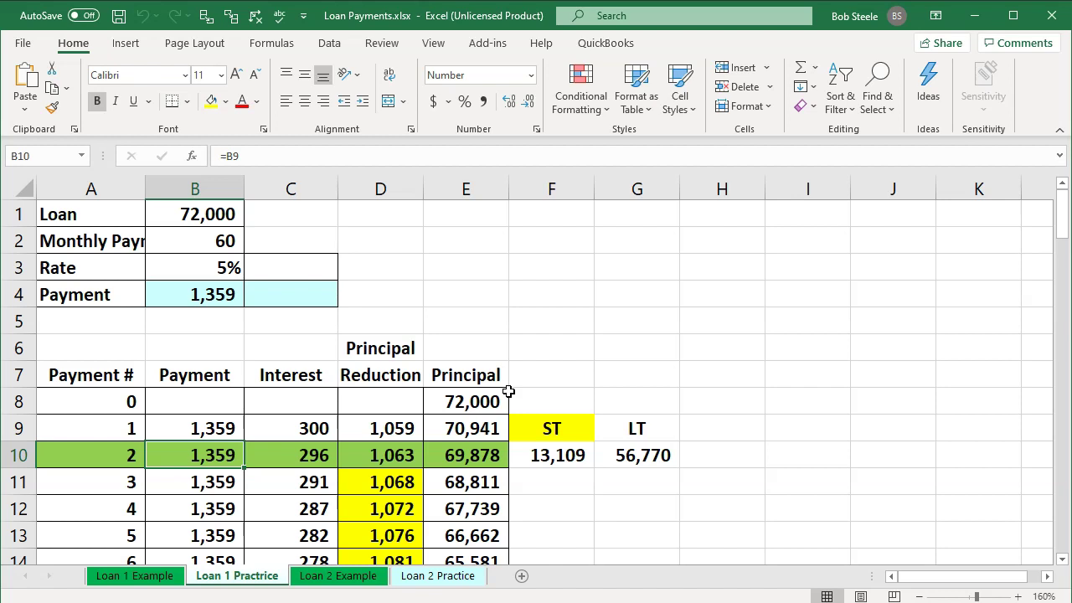
click(464, 464)
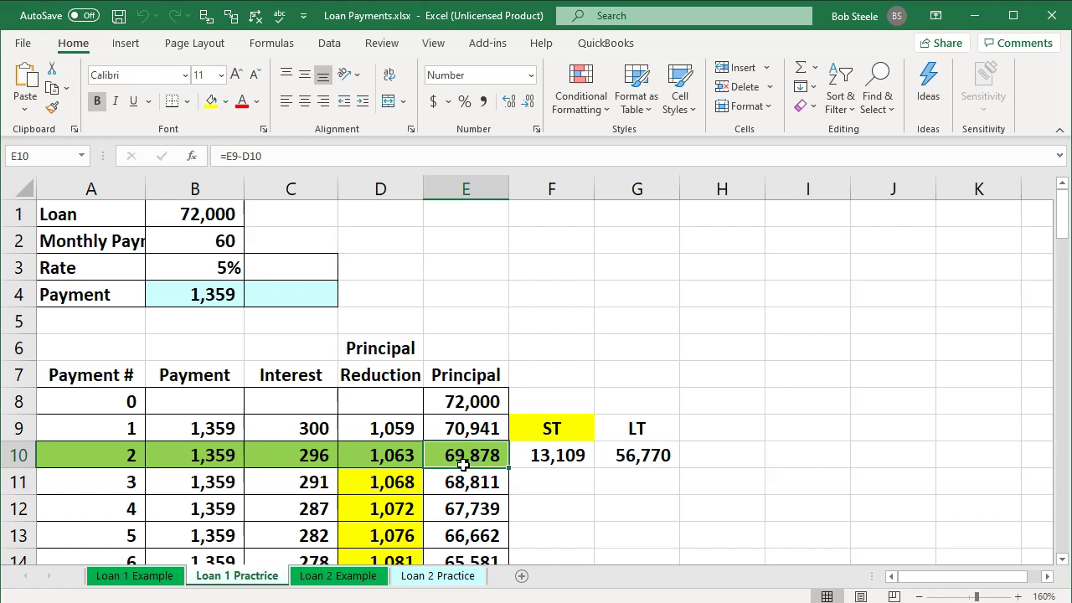
Switch back to the uncategorized transactions in Wave and open the Chase payment dated Apr 28, 2019 for editing.
click(974, 15)
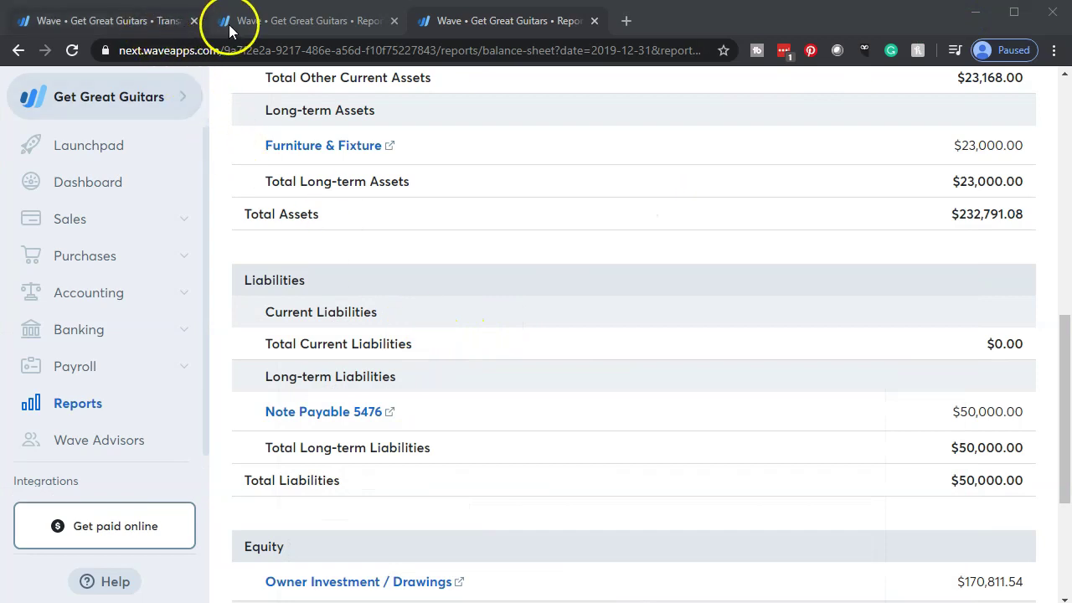
click(132, 25)
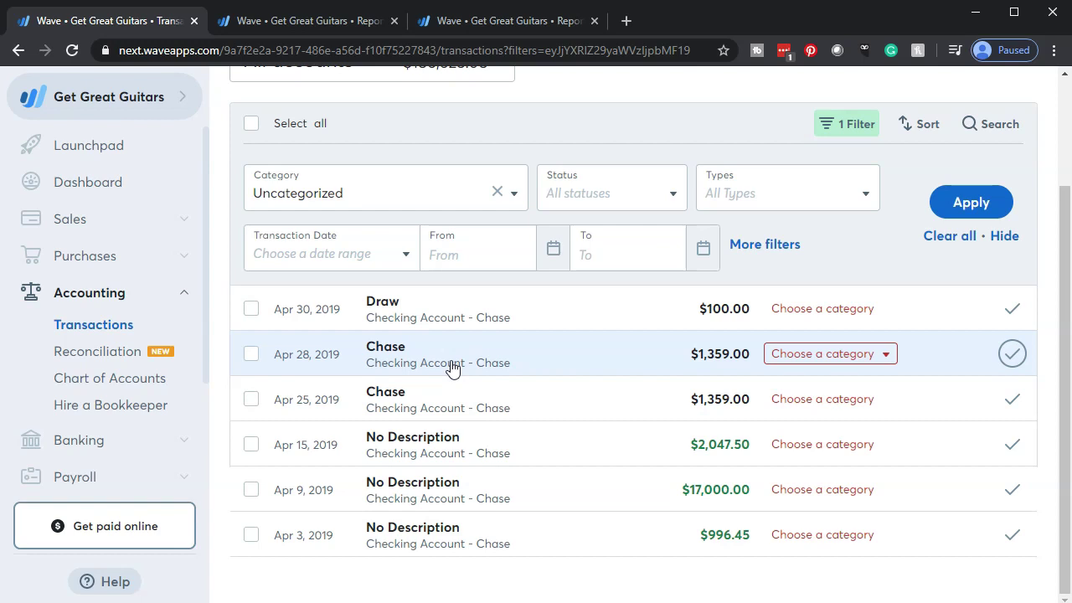
click(450, 366)
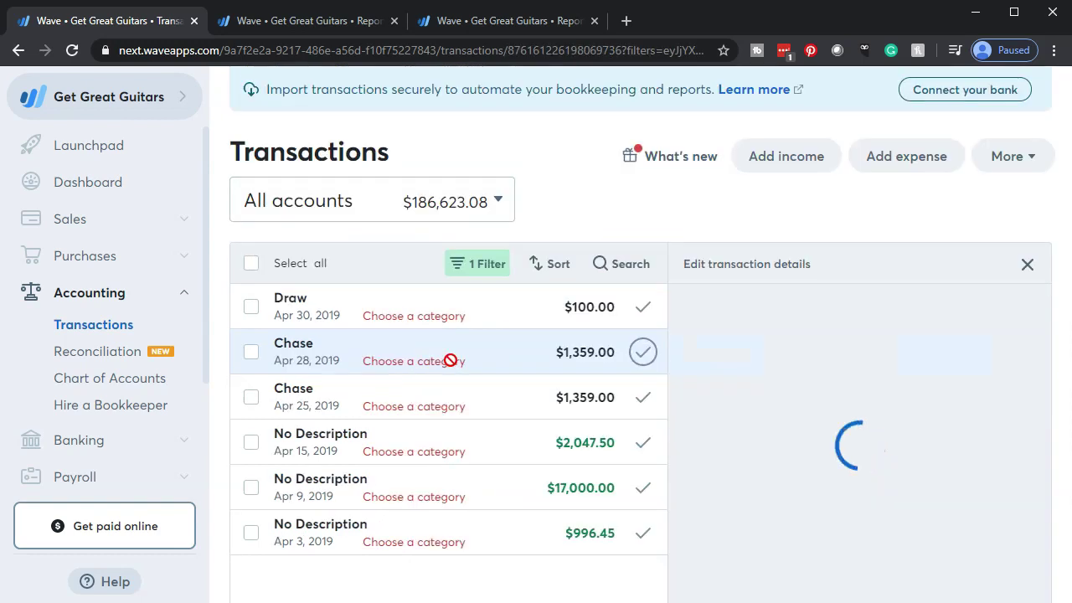
click(470, 359)
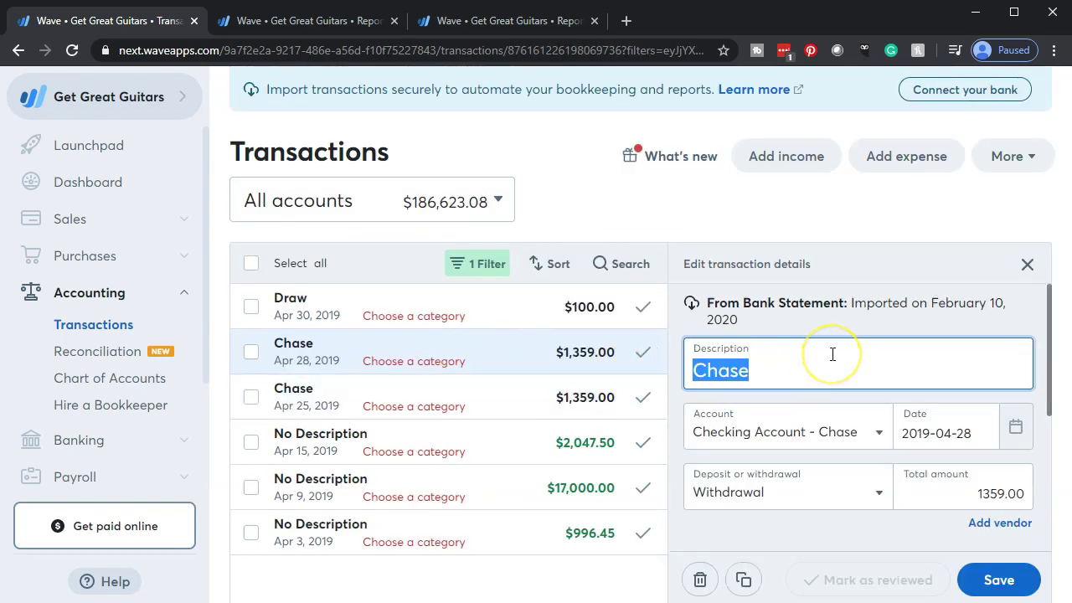
Start a new account from the Apr 28 Chase payment's category choices, with the account type Other Long-Term Liability.
scroll(832, 353, down, 2)
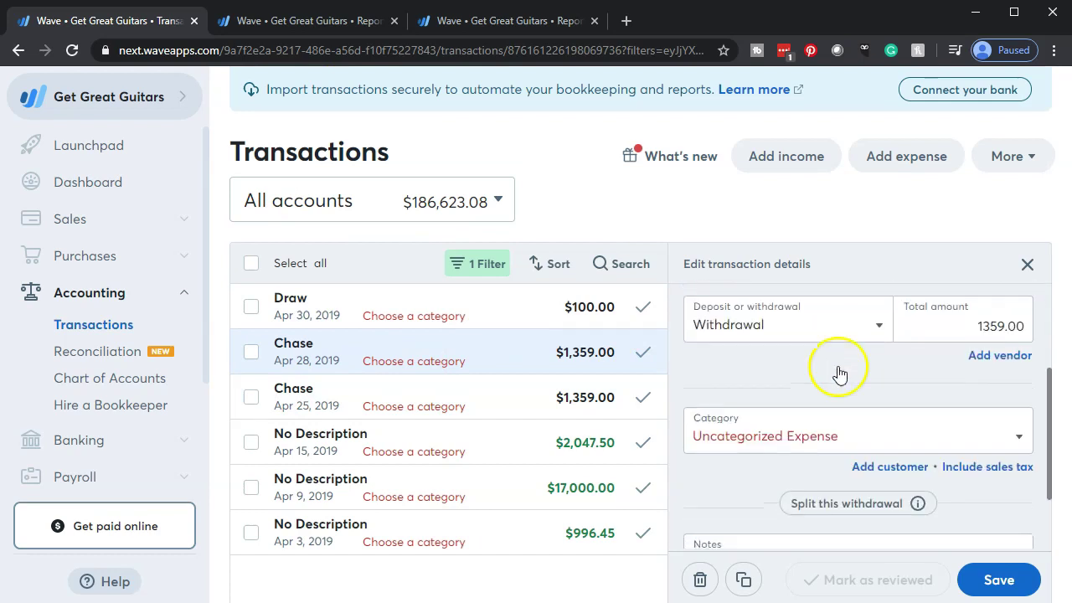
scroll(858, 434, down, 1)
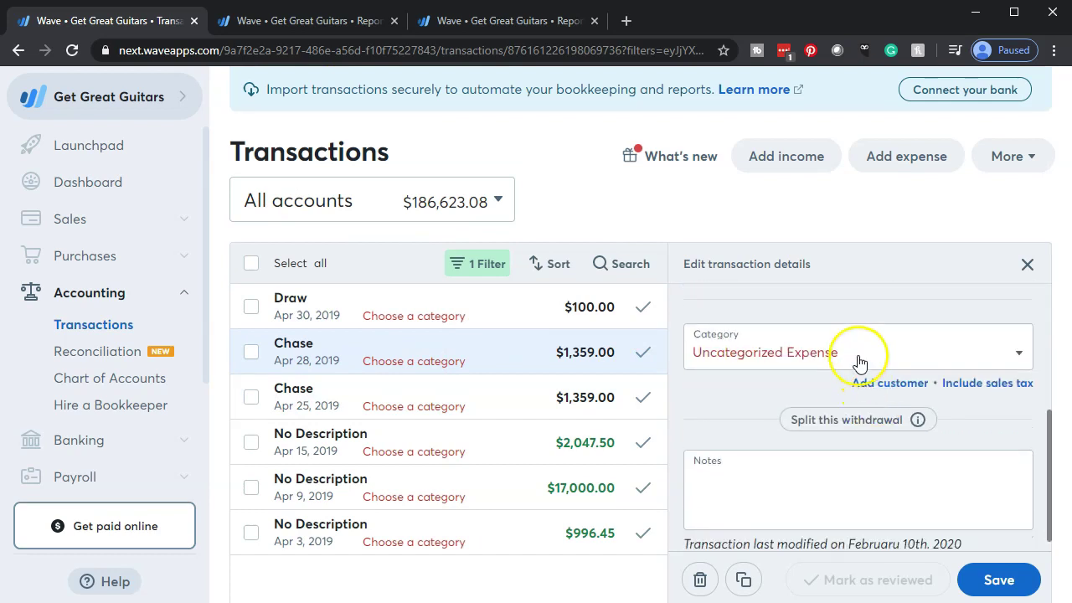
click(858, 356)
scroll(878, 469, down, 10)
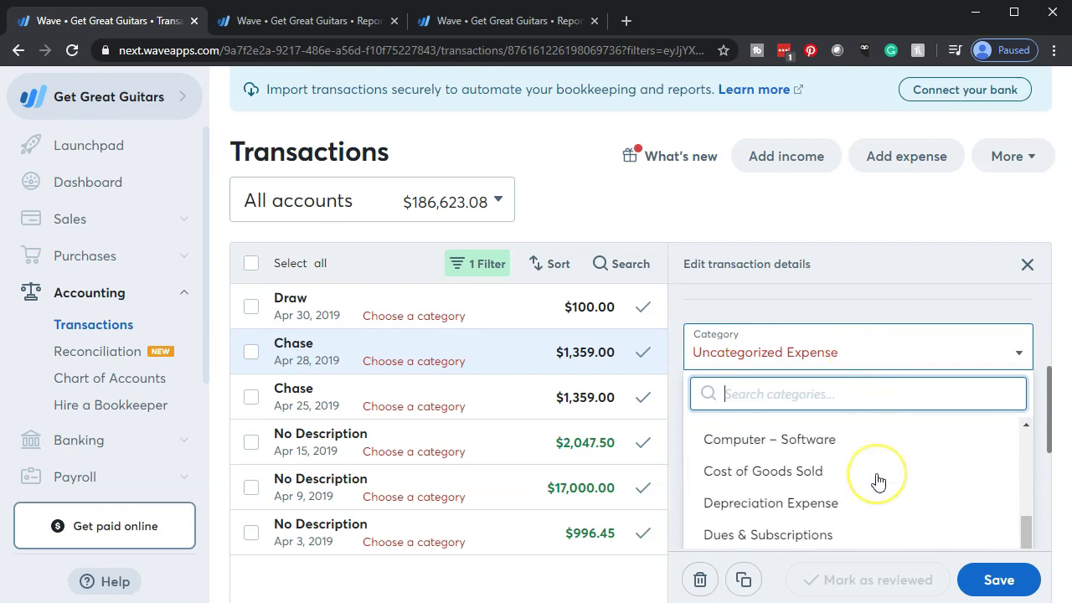
scroll(877, 480, down, 5)
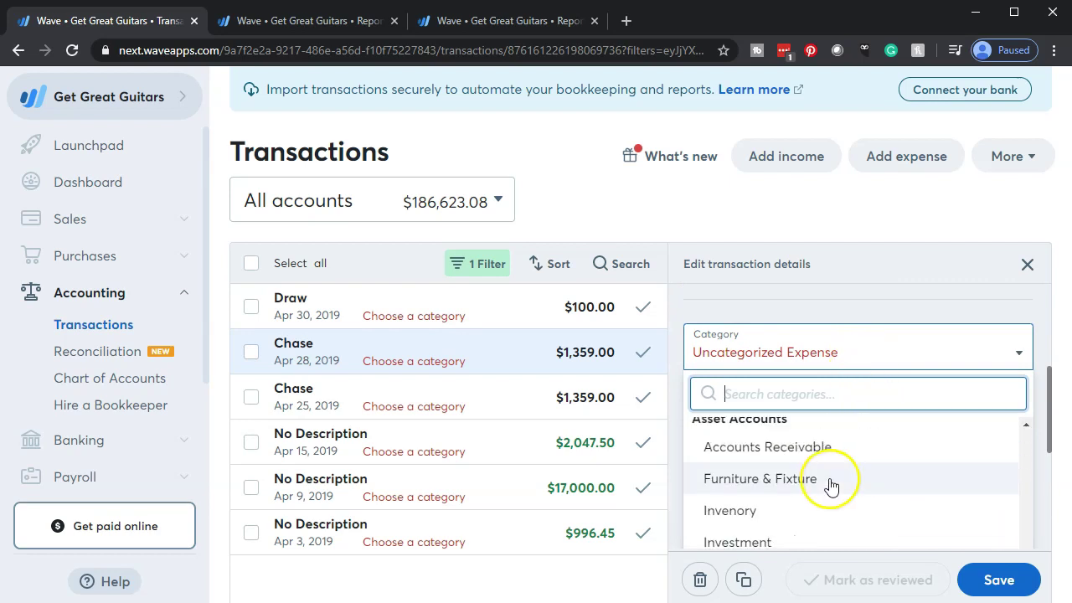
click(816, 529)
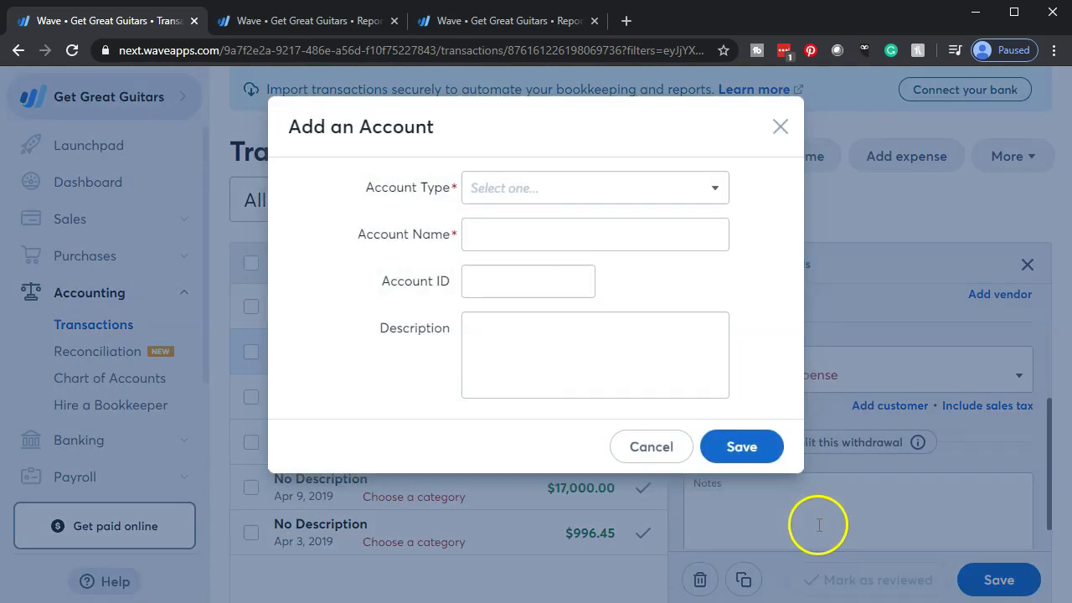
click(547, 188)
scroll(585, 437, down, 5)
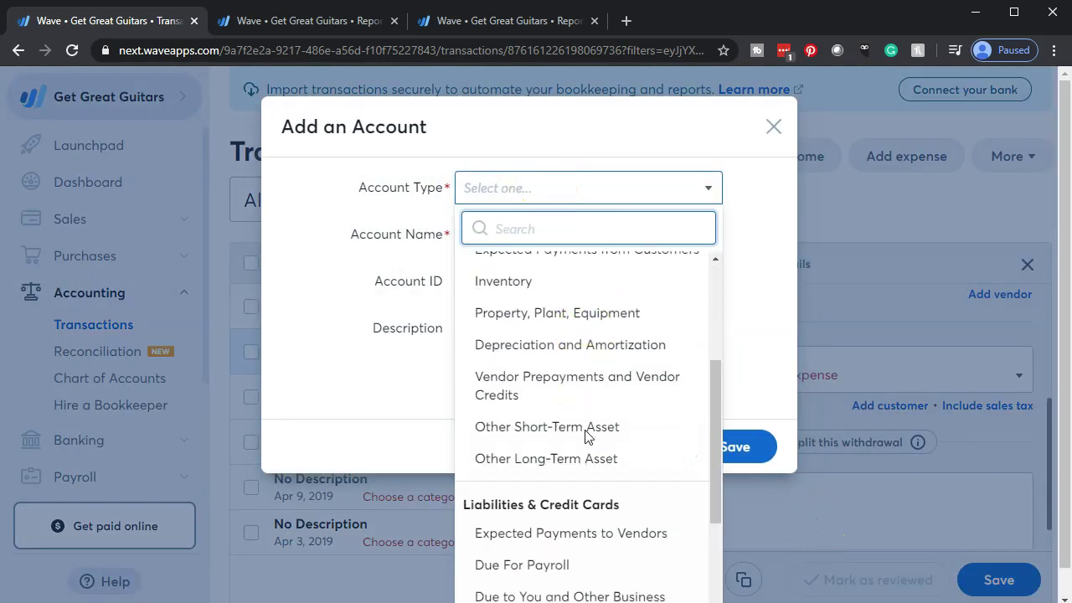
scroll(585, 437, down, 3)
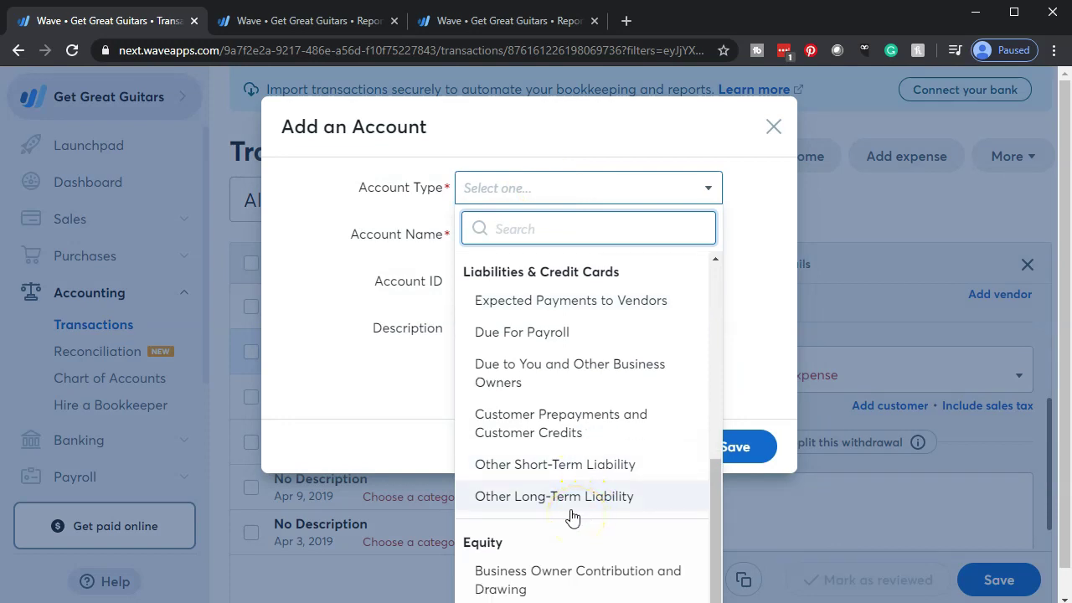
click(572, 517)
Name the new liability account Note Payable 3851 and save it as the payment's category.
click(516, 238)
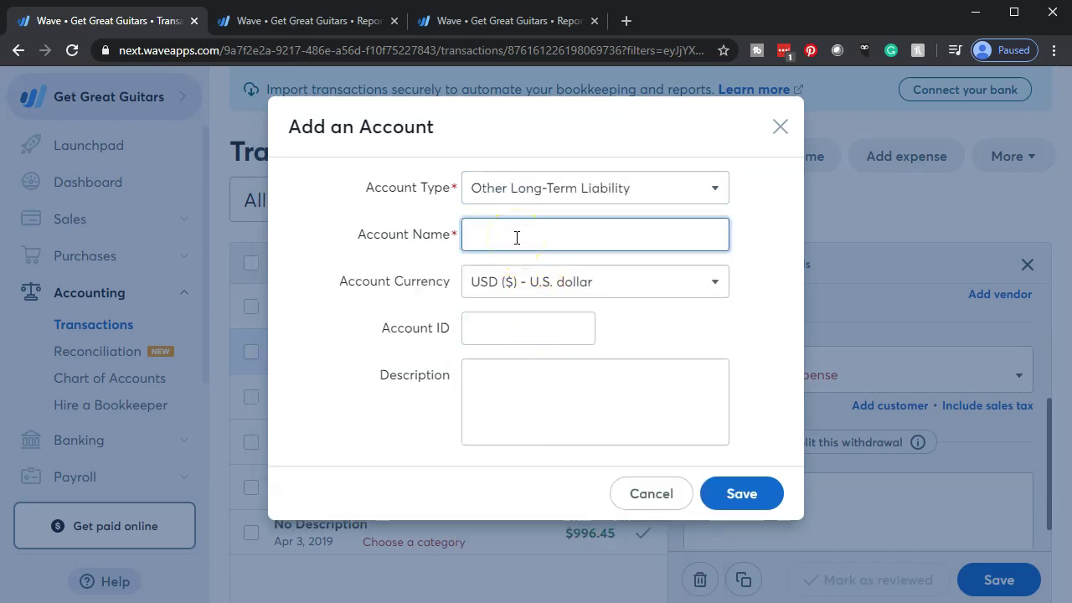
text(Notes Payable)
key(BackSpace)
text(3851)
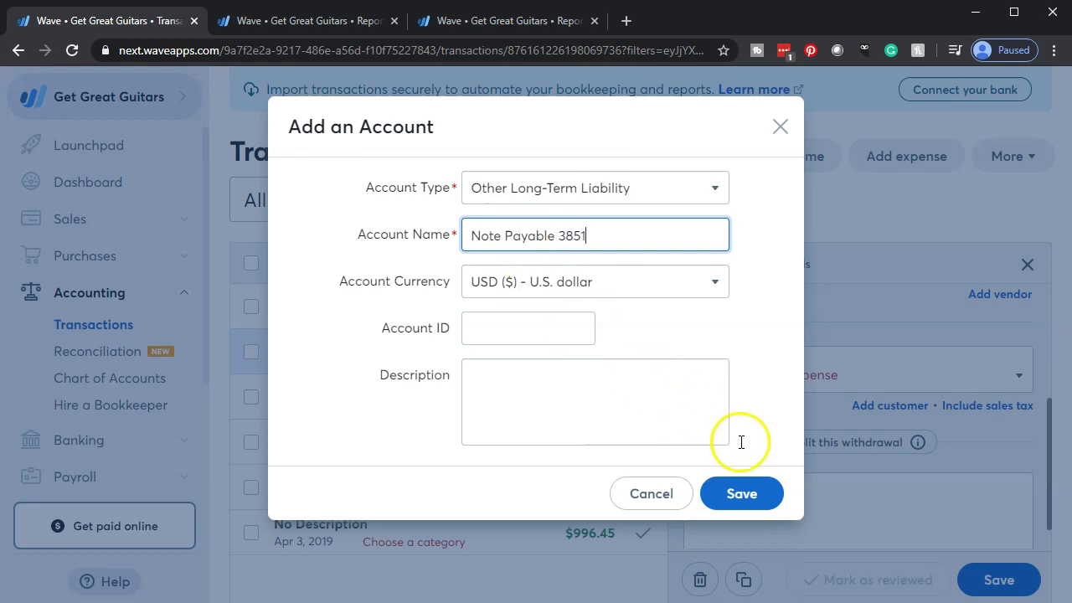
click(744, 494)
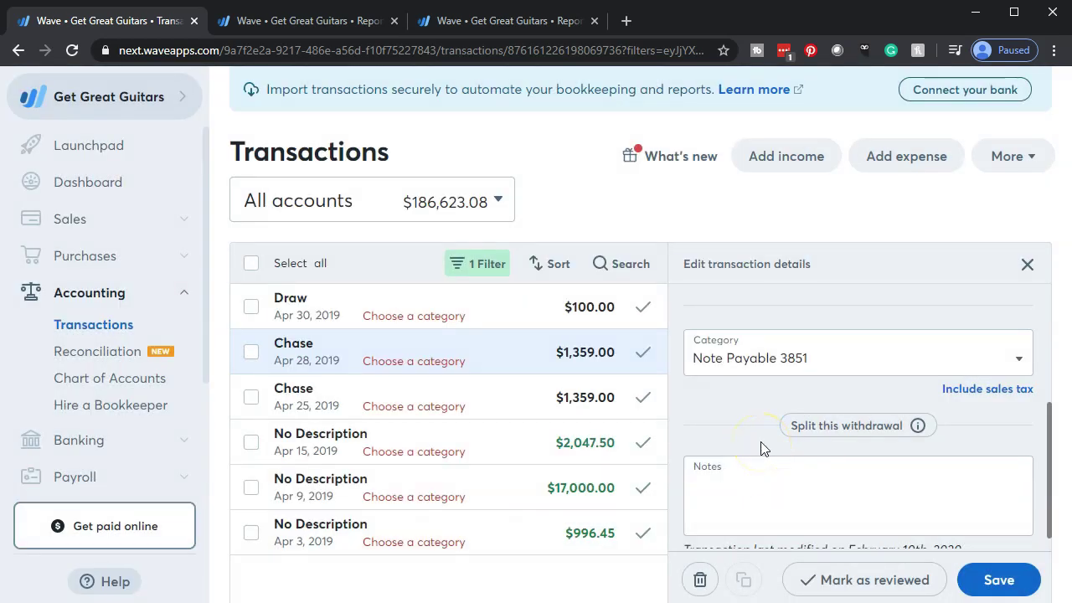
Mark the Apr 28 Chase payment as reviewed and save the transaction.
scroll(760, 441, down, 1)
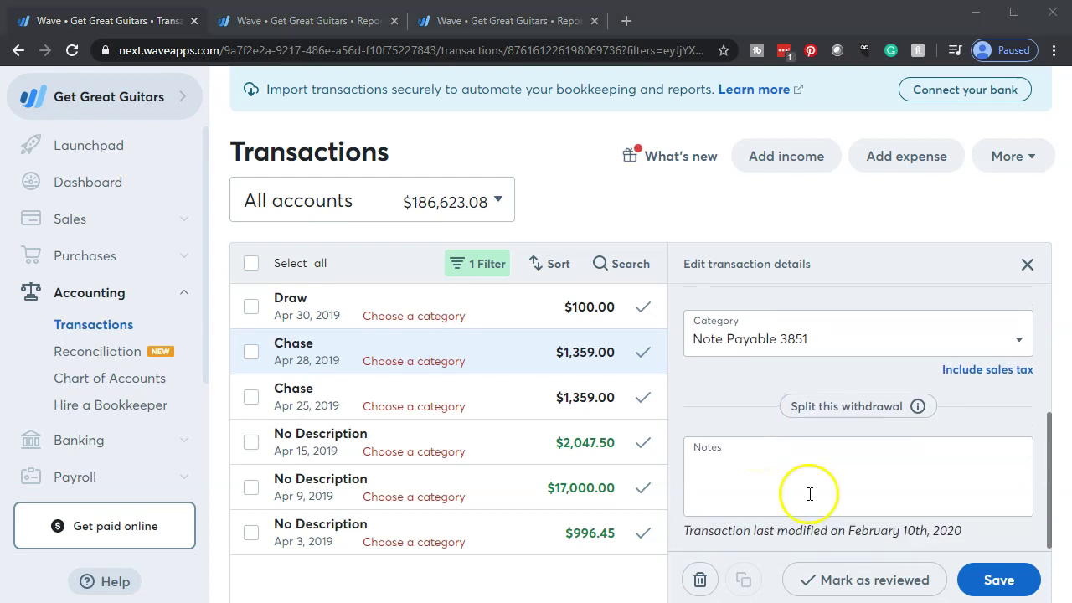
click(867, 591)
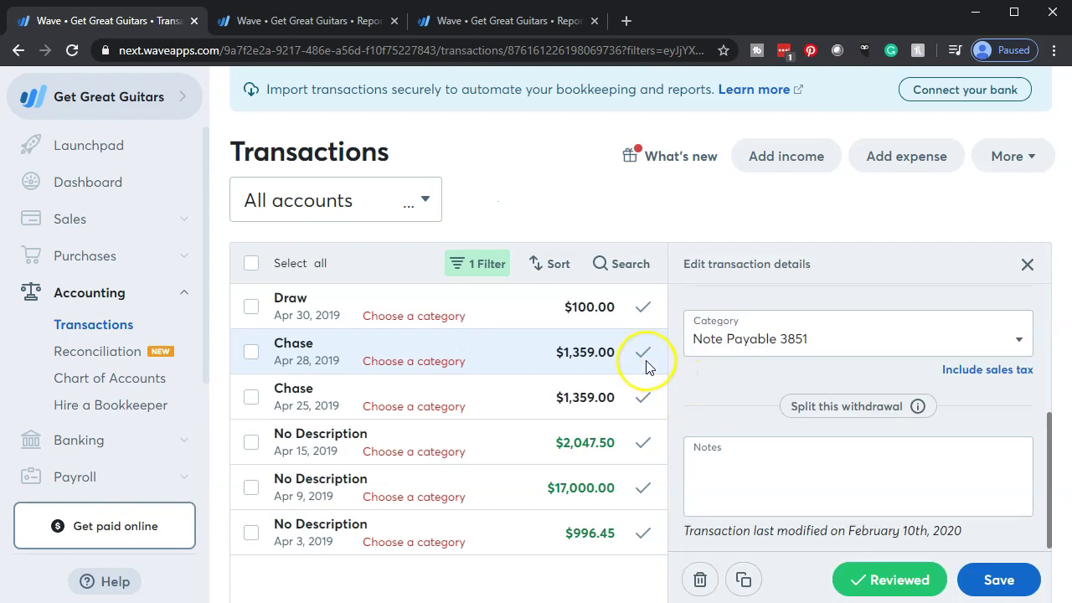
click(646, 367)
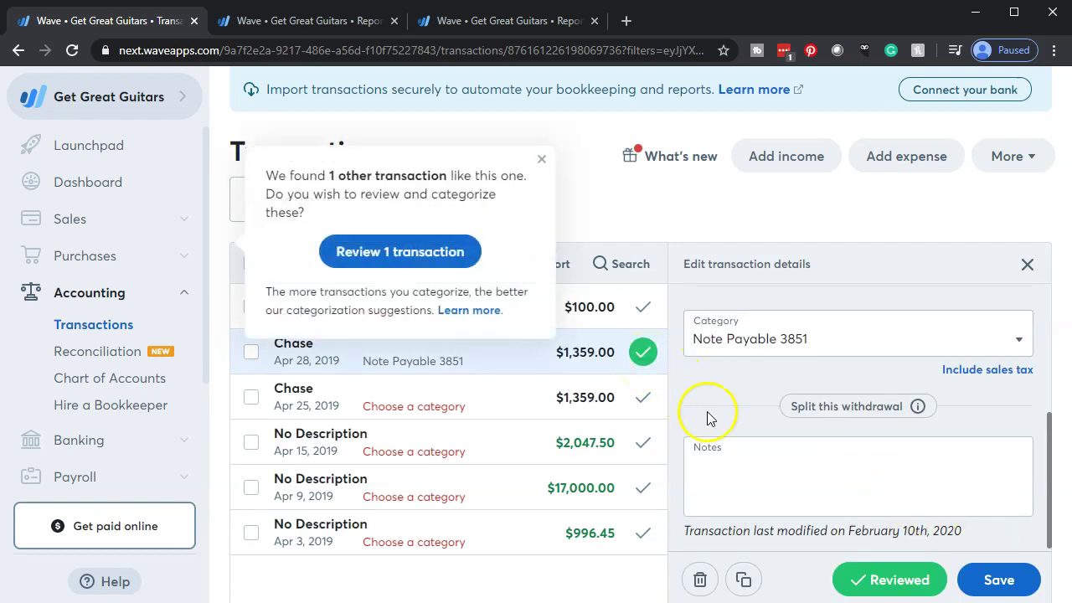
click(997, 579)
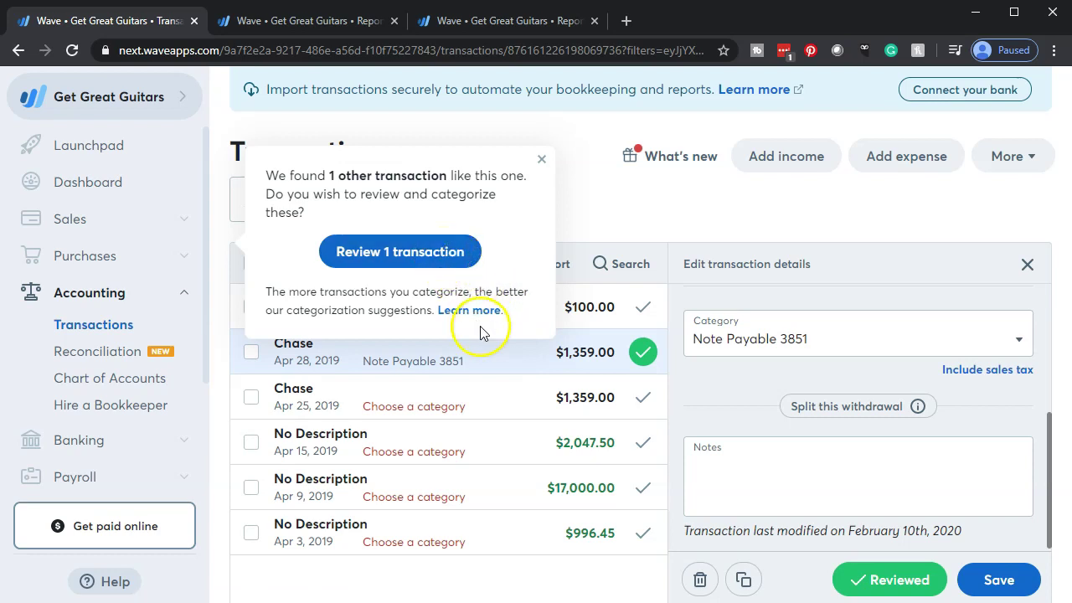
Categorize the similar Apr 25 Chase payment as Note Payable 3851, mark it as reviewed, and return to the original transaction.
click(455, 255)
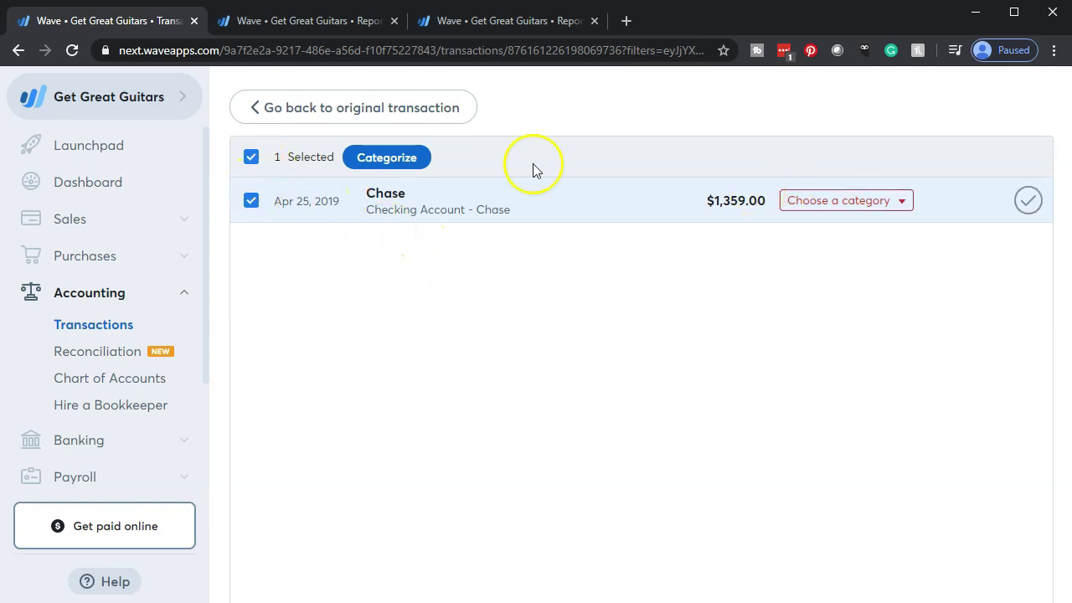
click(395, 167)
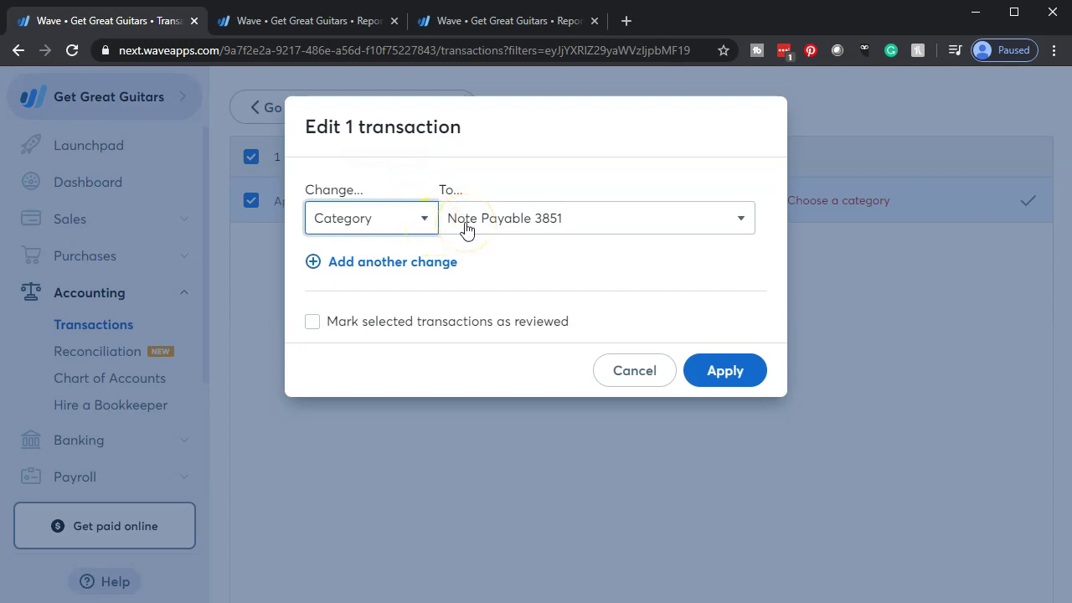
click(322, 333)
click(720, 375)
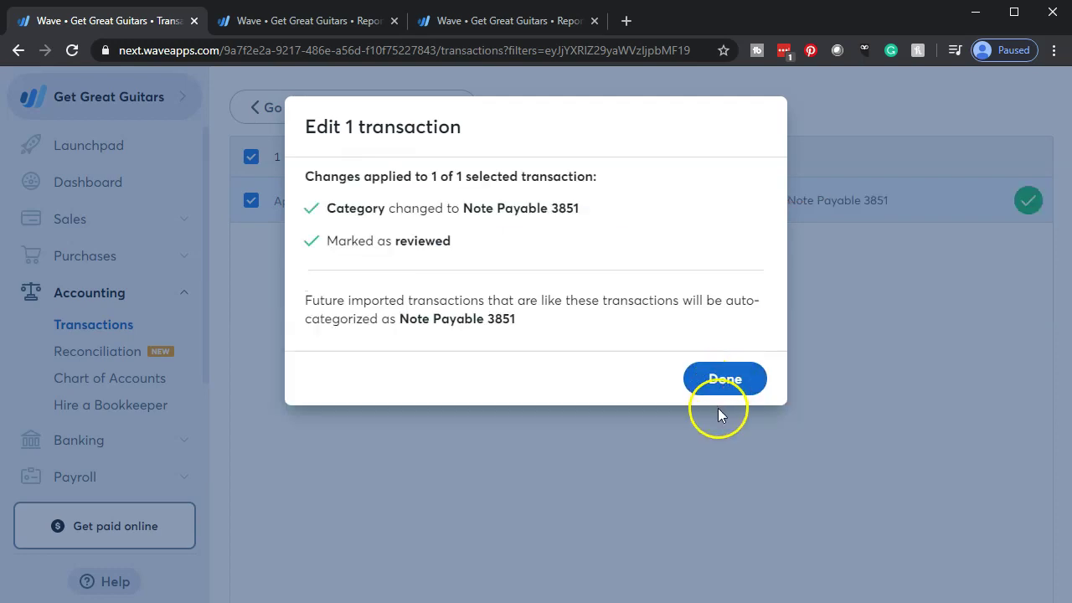
click(720, 369)
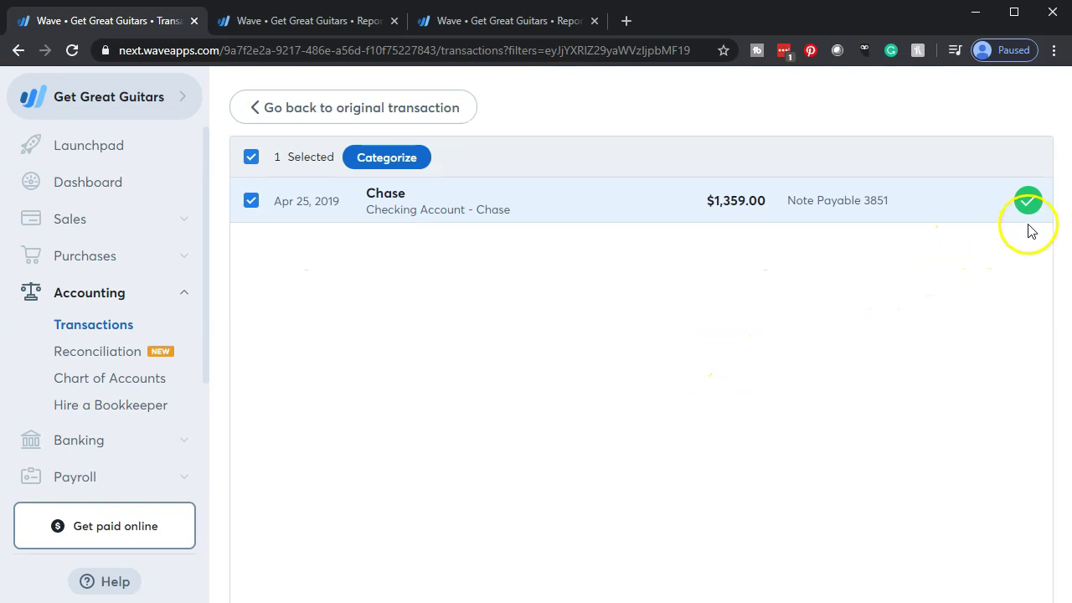
click(308, 117)
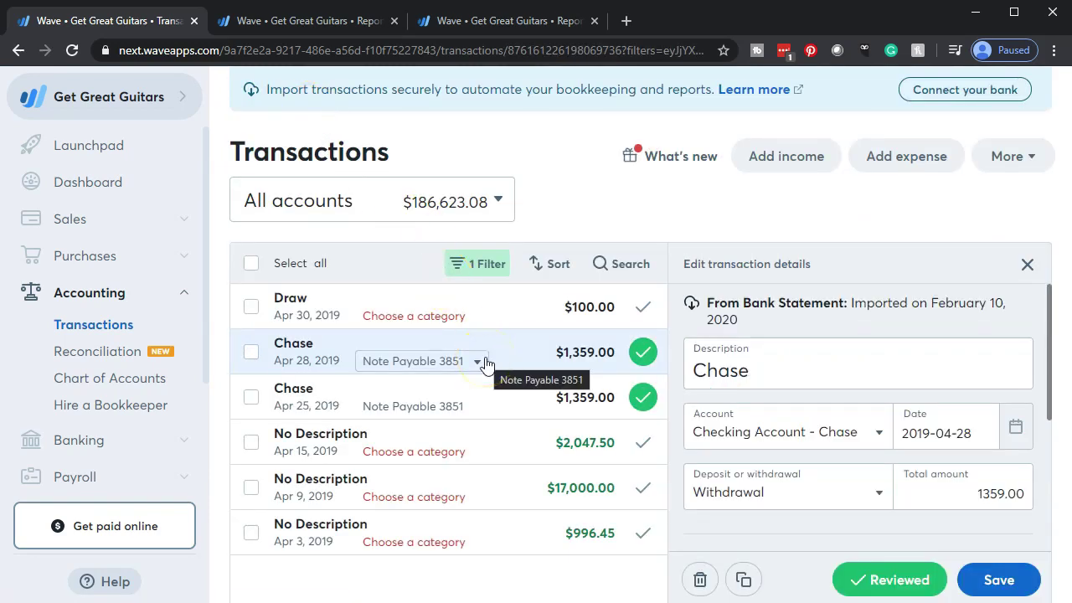
Update the balance sheet as of 2019-12-31 and check the Note Payable 3851 balance under long-term liabilities.
click(486, 21)
scroll(538, 223, up, 8)
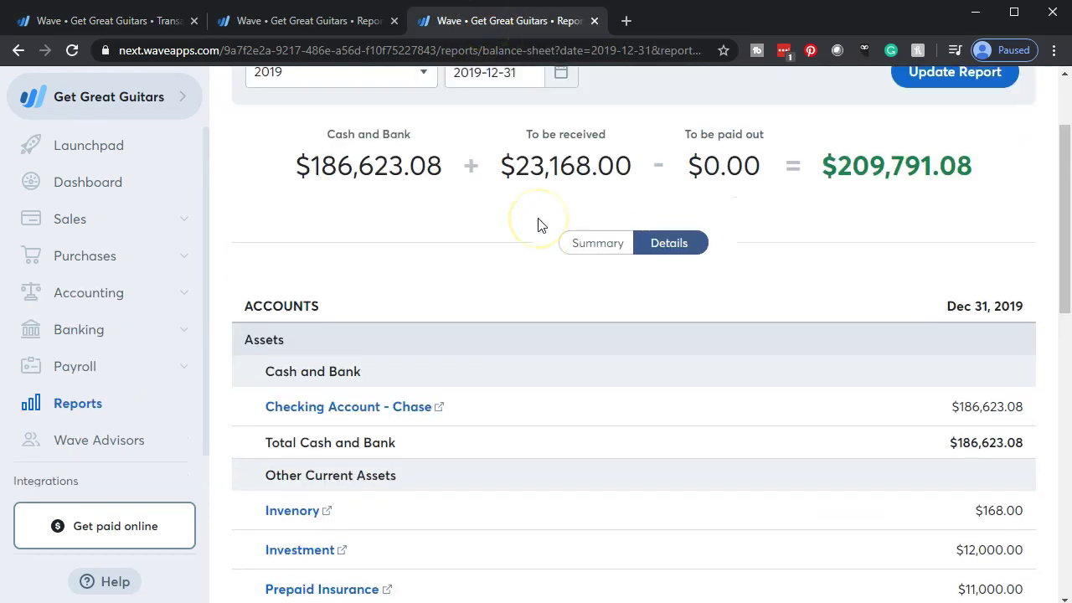
click(959, 198)
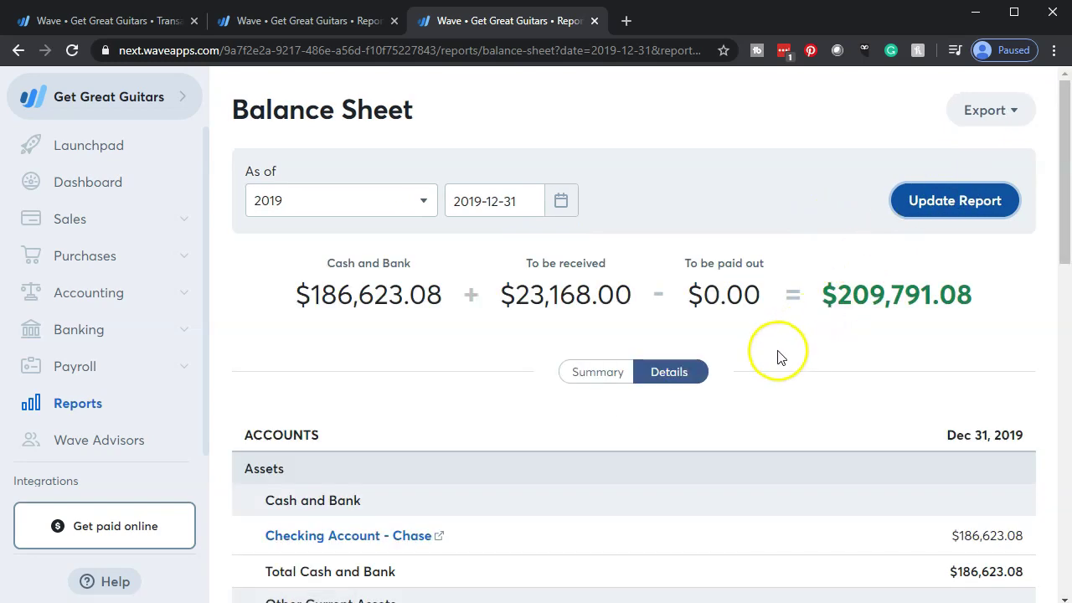
scroll(737, 353, down, 4)
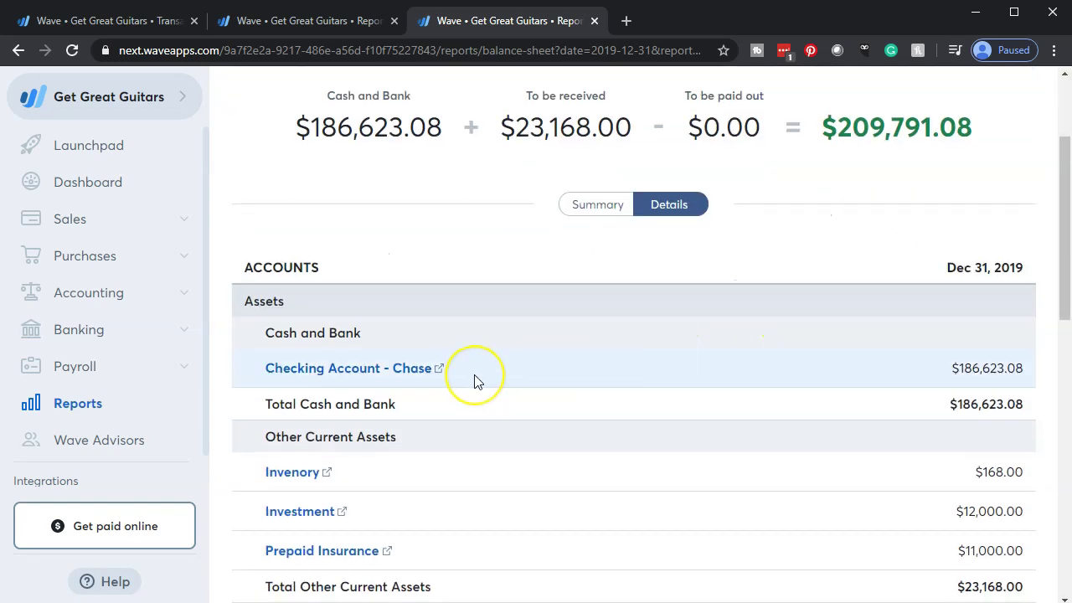
scroll(474, 381, down, 5)
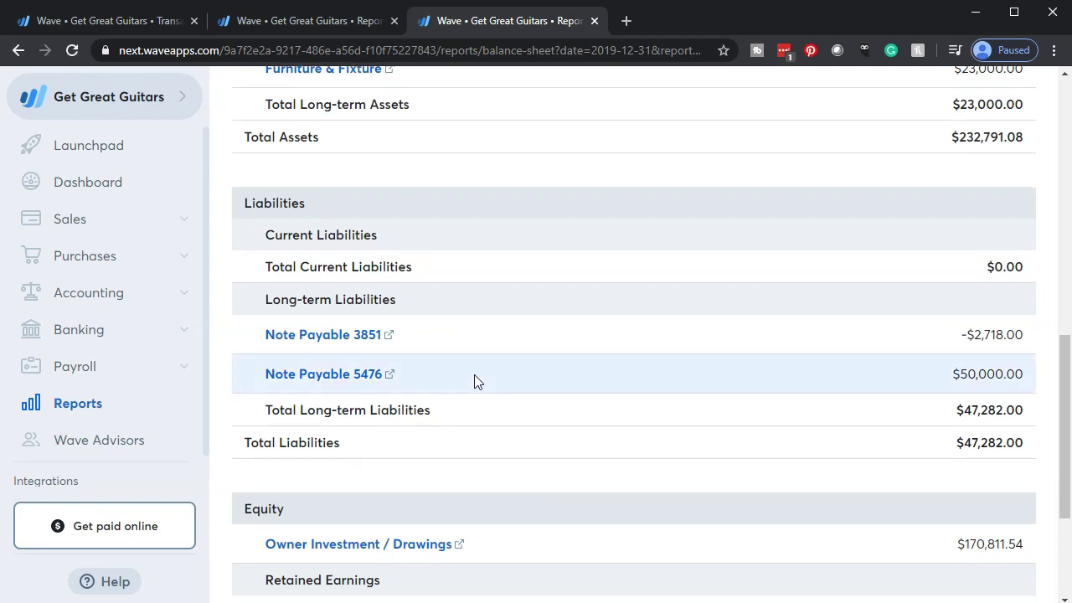
click(474, 355)
click(881, 347)
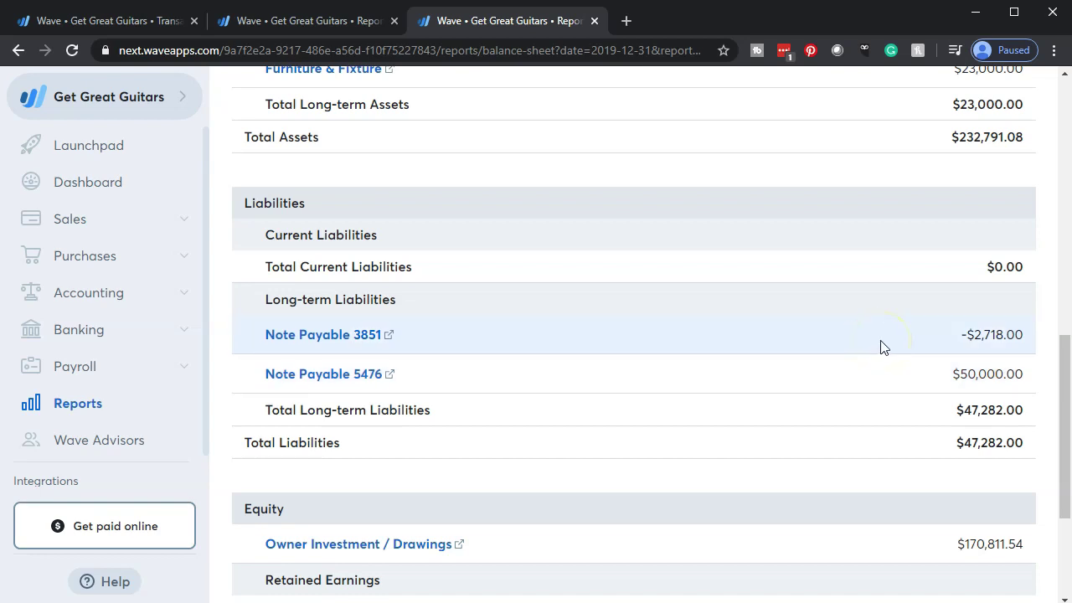
Review the equity section, the Furniture & Fixture asset and the two notes payable on the balance sheet.
scroll(881, 347, down, 3)
click(770, 425)
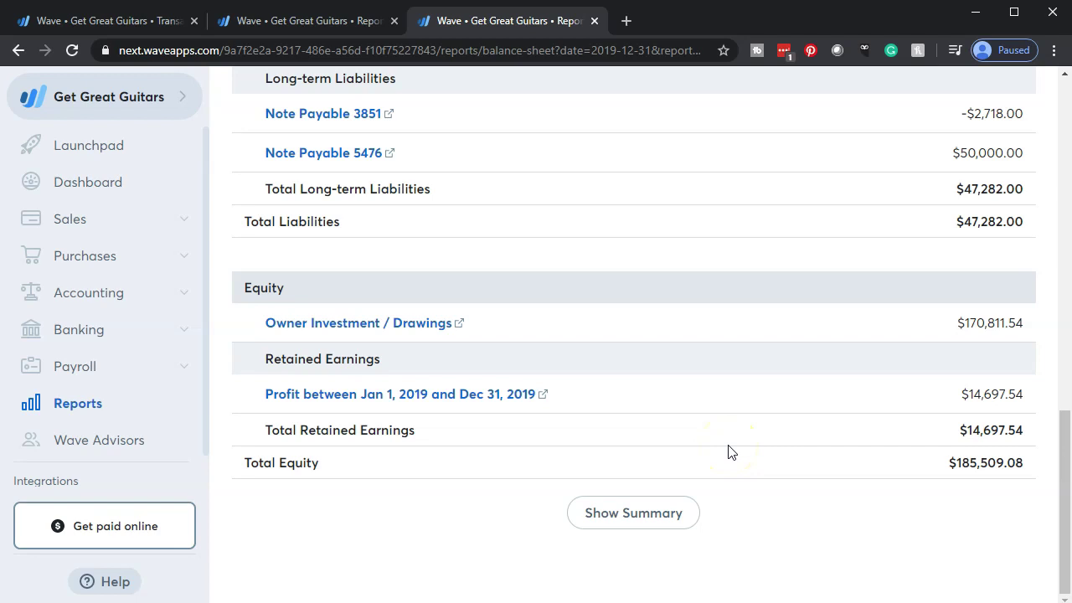
scroll(728, 453, up, 3)
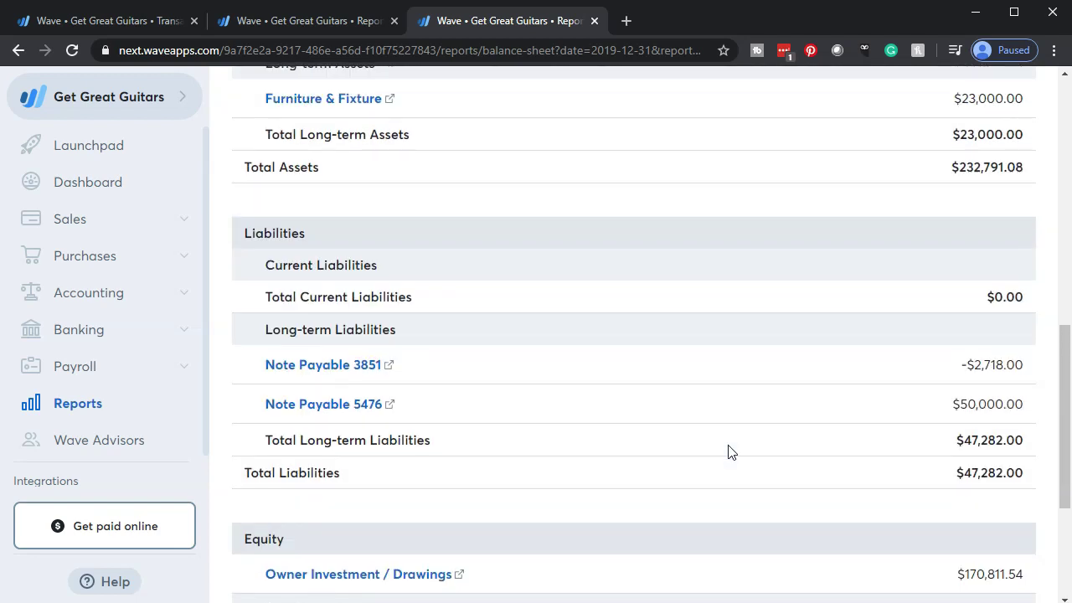
click(727, 374)
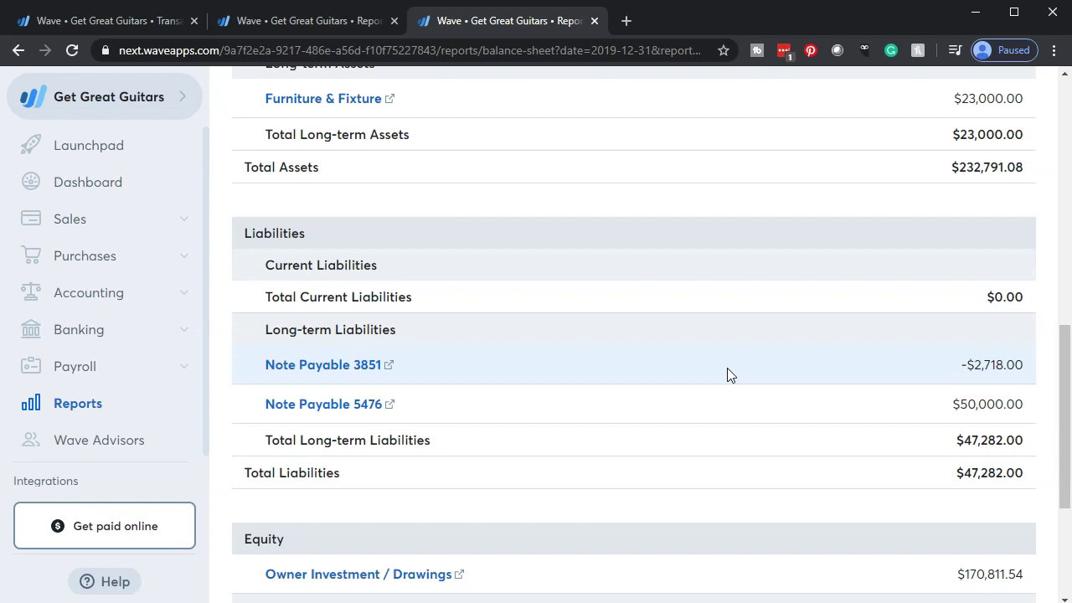
click(768, 377)
scroll(687, 314, up, 1)
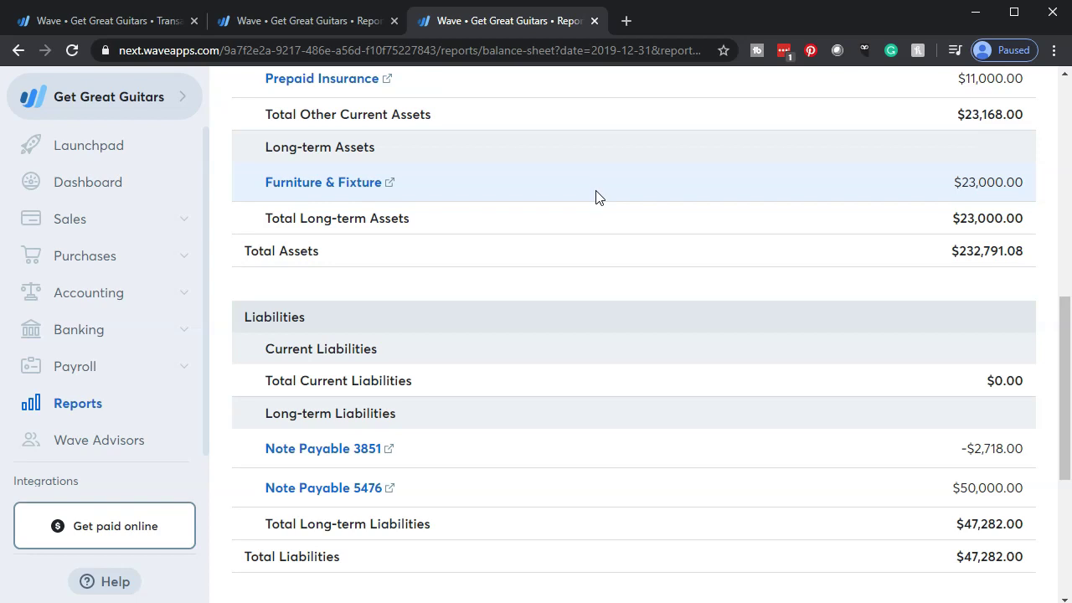
scroll(595, 197, down, 2)
click(612, 273)
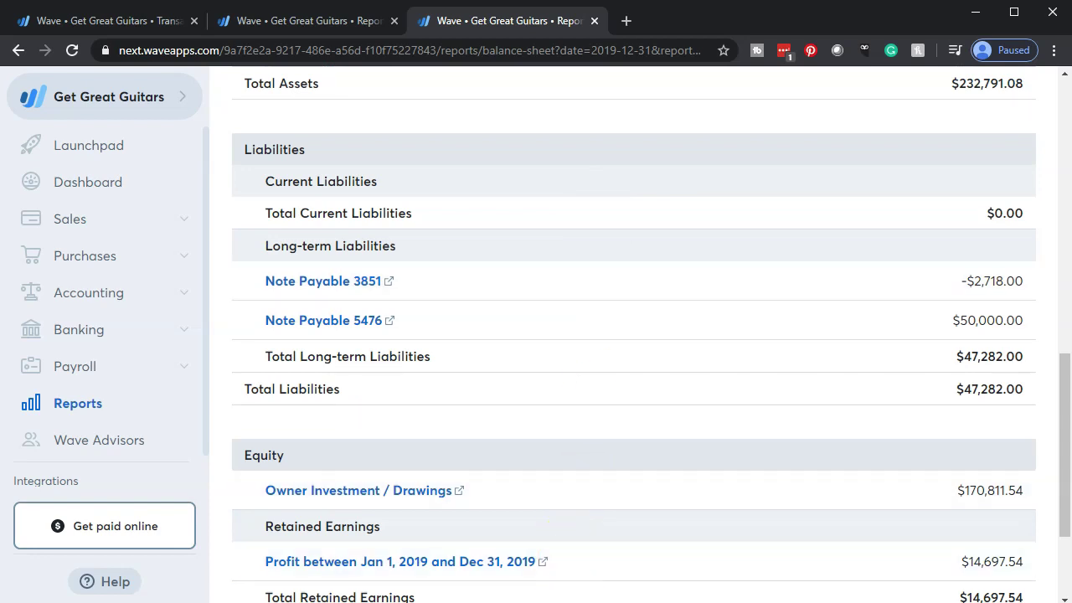
In the Excel loan schedule, check the principal after payment 2 and the combined interest of payments 1 and 2, and return to the balance sheet.
click(545, 583)
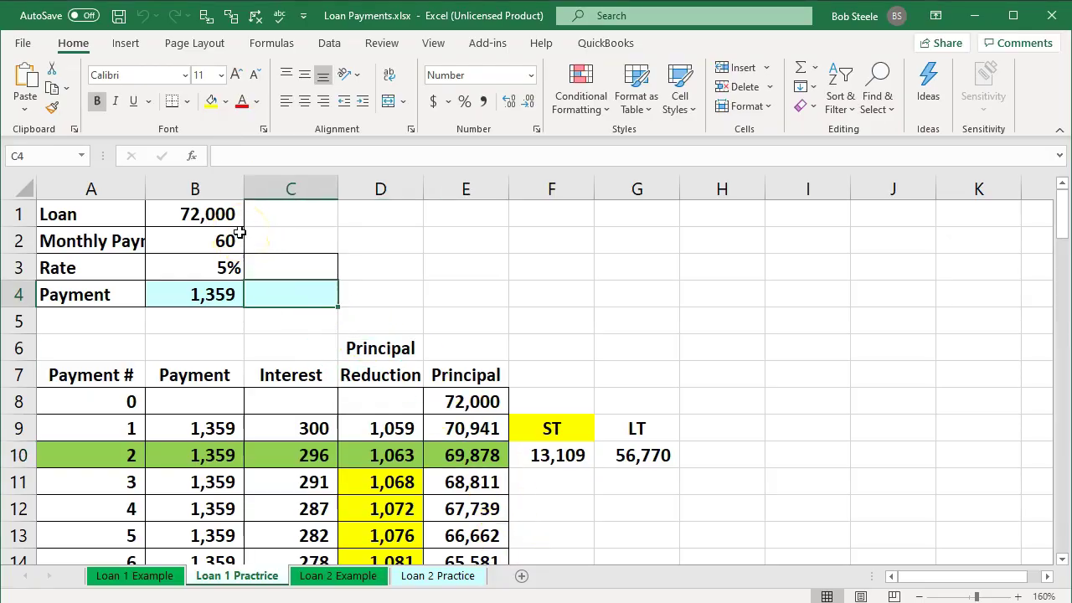
scroll(306, 335, down, 1)
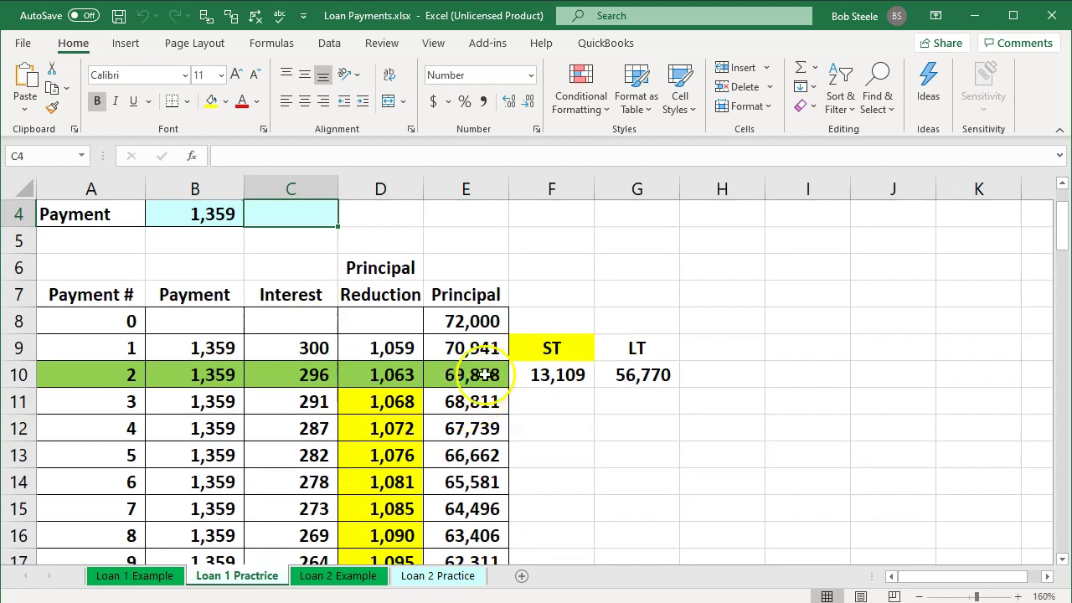
click(485, 374)
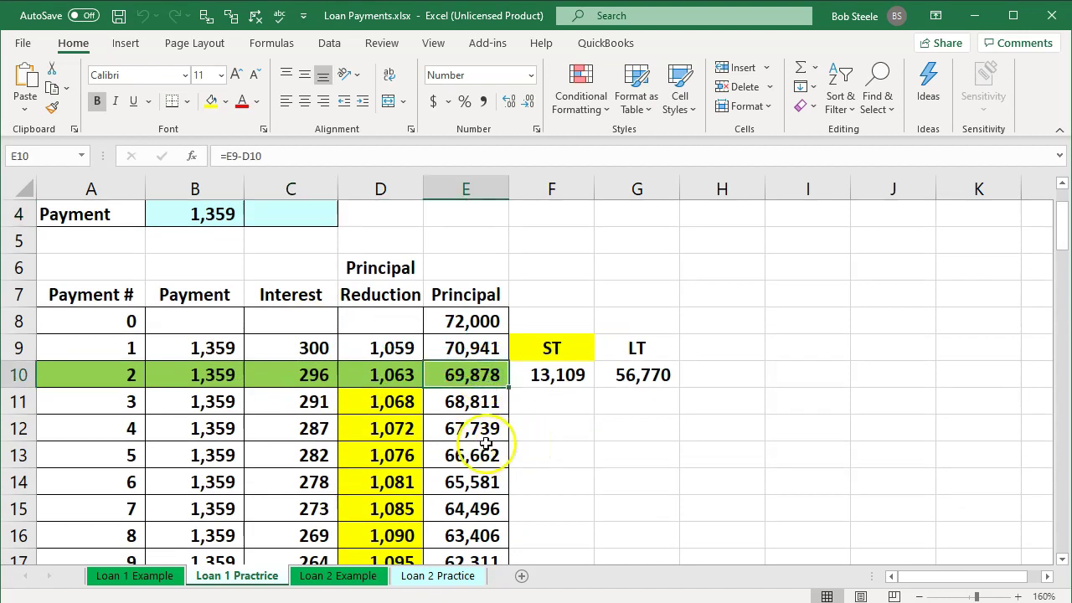
drag(311, 347, 308, 364)
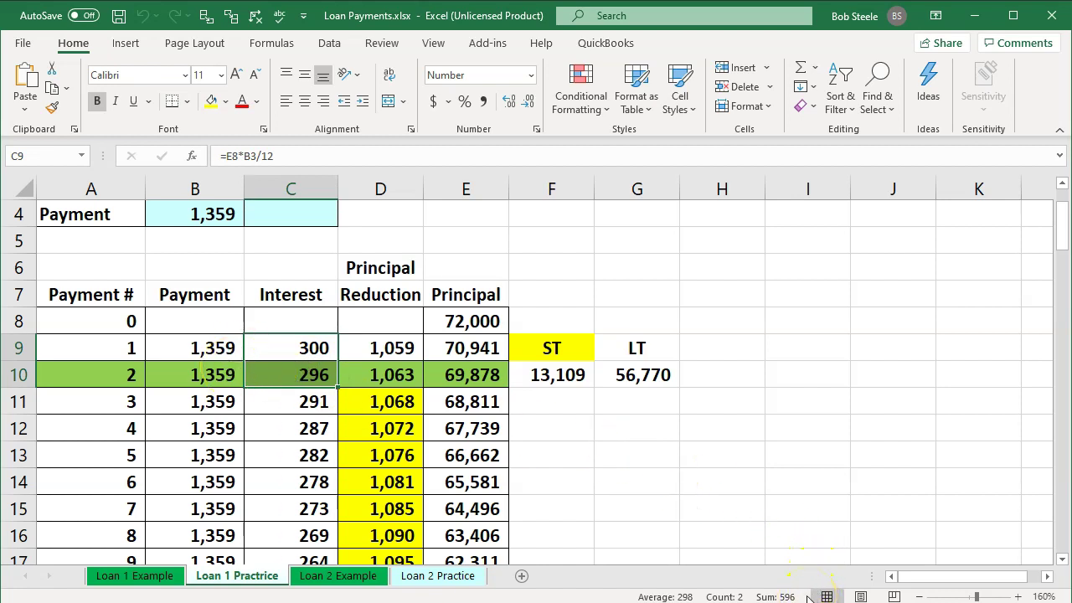
click(486, 374)
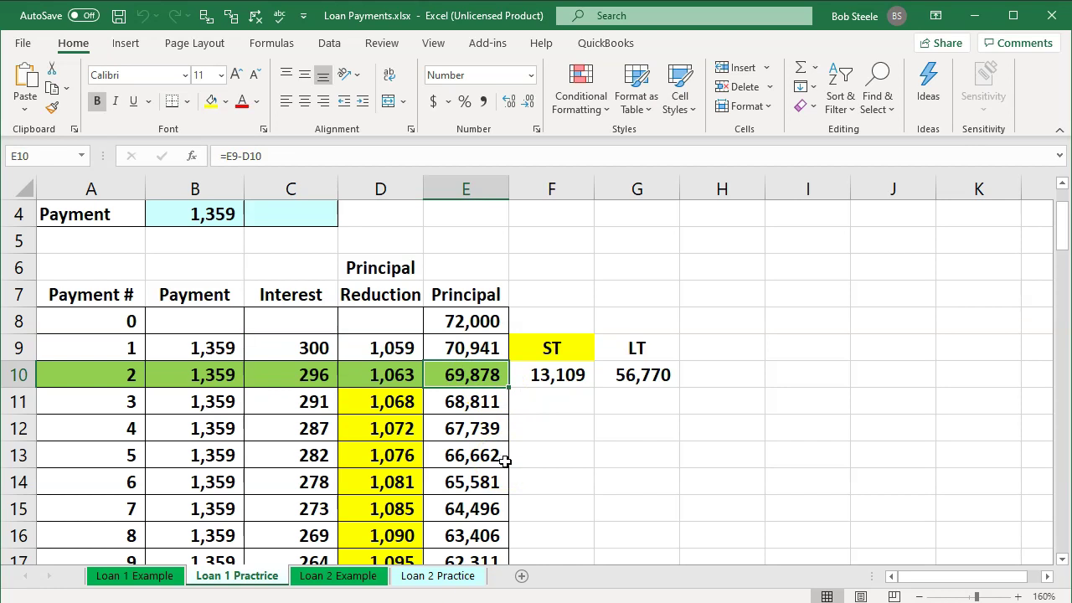
click(976, 17)
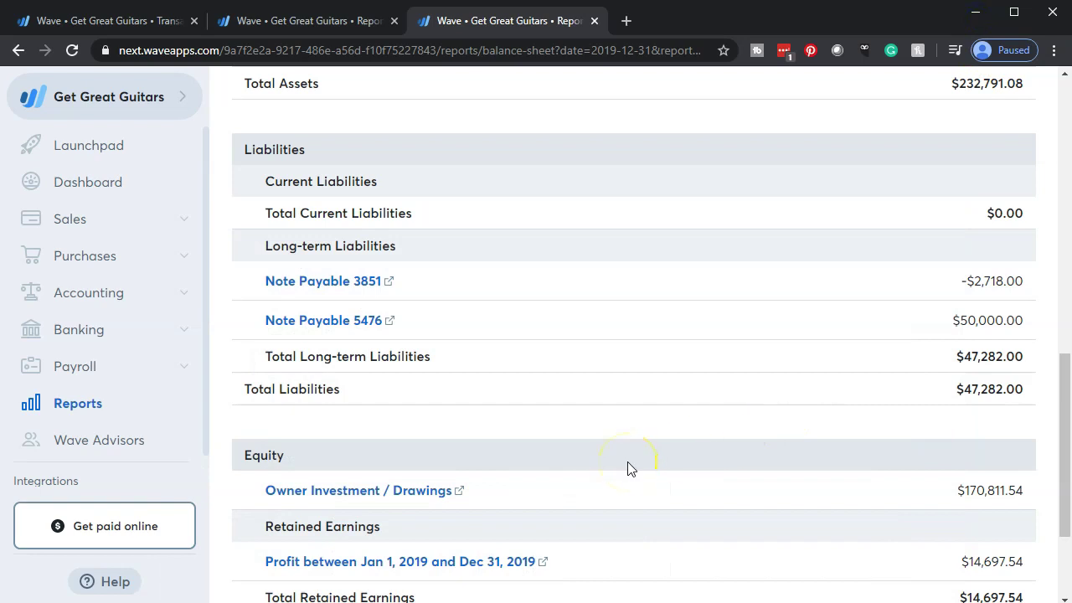